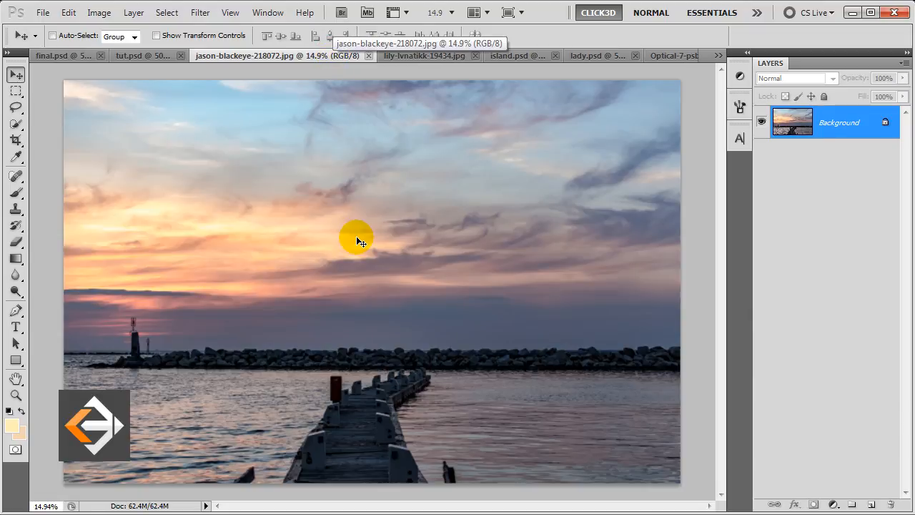
- Bring the jason-blackeye-218072.jpg sunset photo into tut.psd as a canvas-filling layer and rename that layer bg
{"action": "left_click", "coordinate": [164, 58]}
{"action": "left_click_drag", "start_coordinate": [164, 56], "coordinate": [319, 301]}
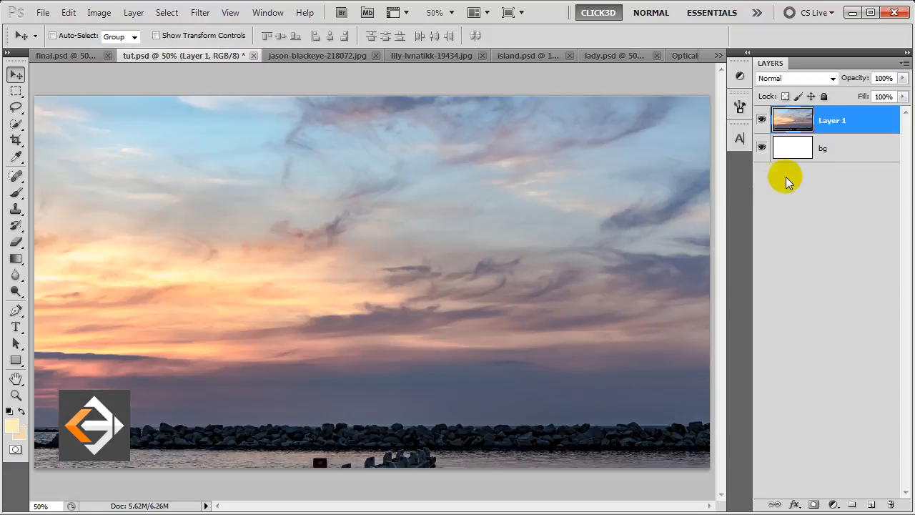
{"action": "double_click", "coordinate": [833, 120]}
{"action": "type", "text": "bg"}
{"action": "key", "text": "Return"}
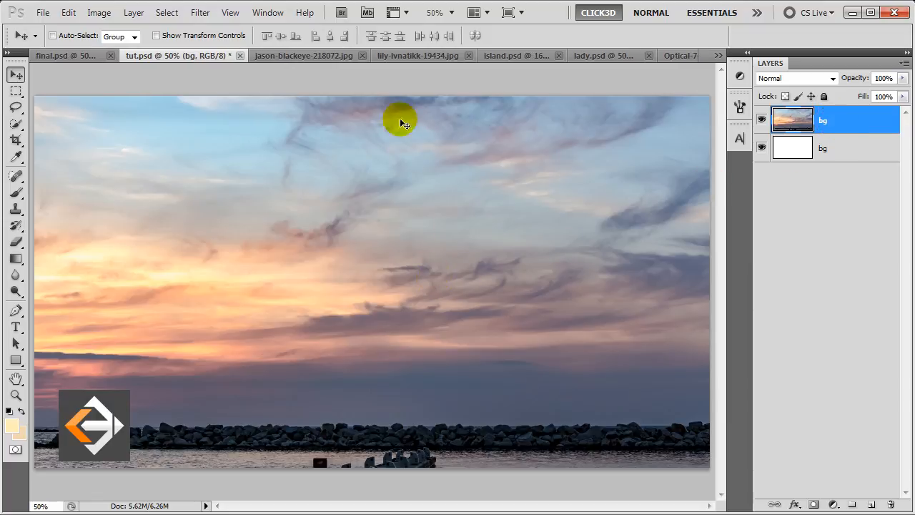
- Copy the lily-lvnatikk-19434.jpg island and sea into tut.psd above the sunset and name the layer water
{"action": "left_click", "coordinate": [398, 59]}
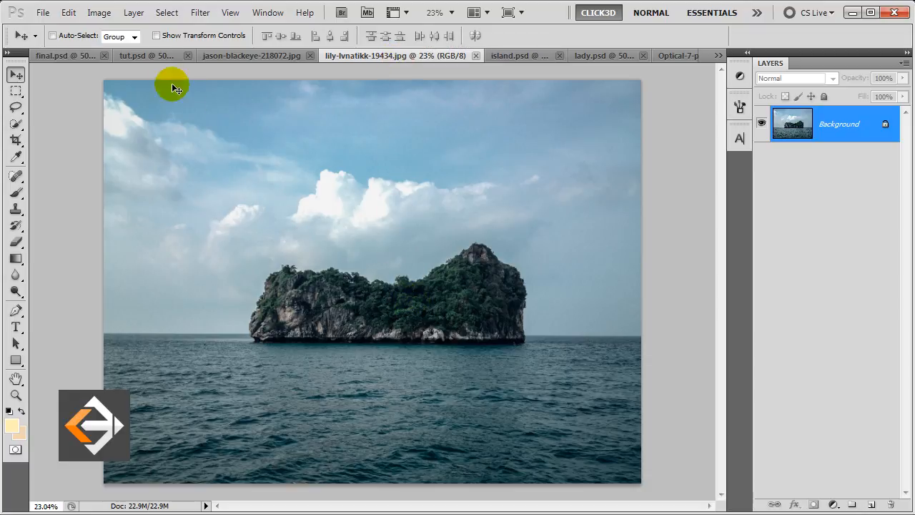
{"action": "left_click", "coordinate": [162, 60]}
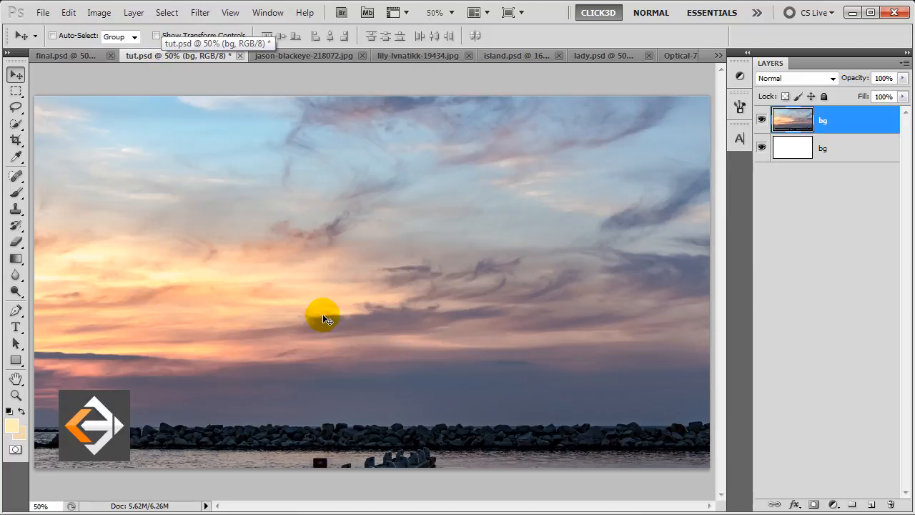
{"action": "key", "text": "ctrl+v"}
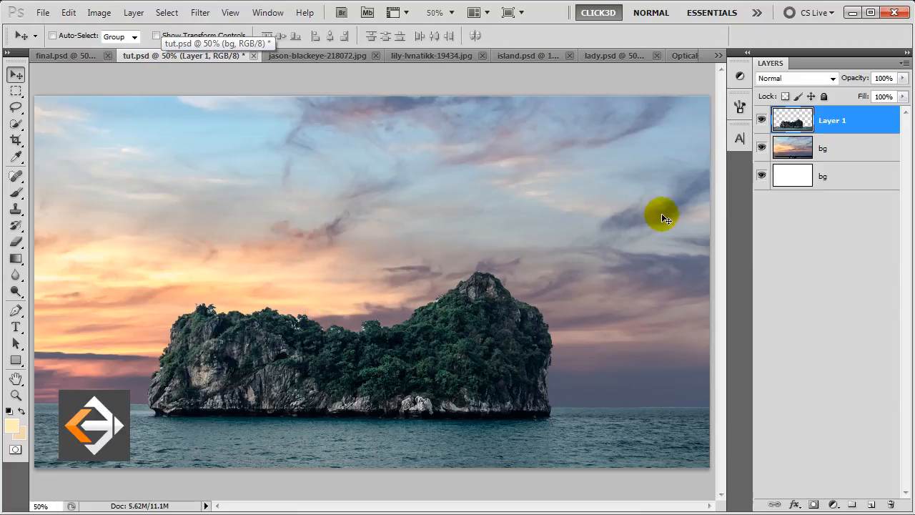
{"action": "double_click", "coordinate": [829, 120]}
{"action": "type", "text": "wa"}
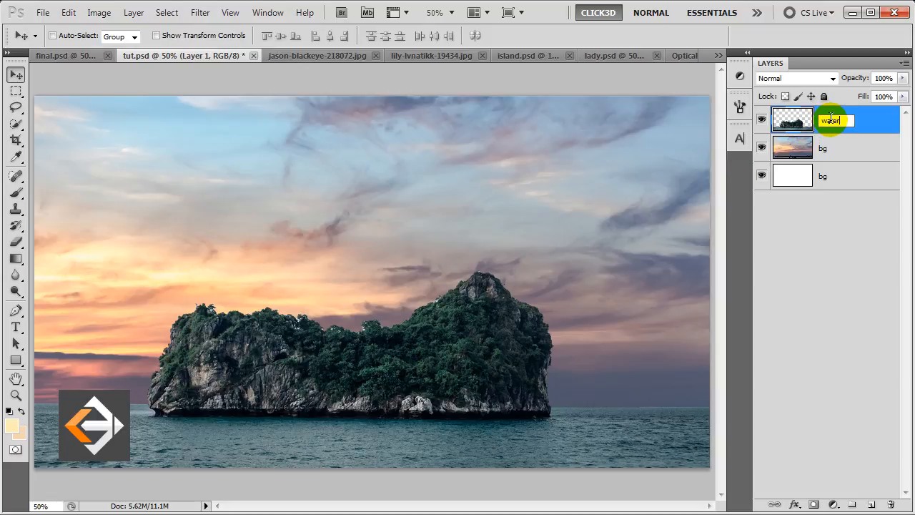
{"action": "type", "text": "ter"}
{"action": "key", "text": "Return"}
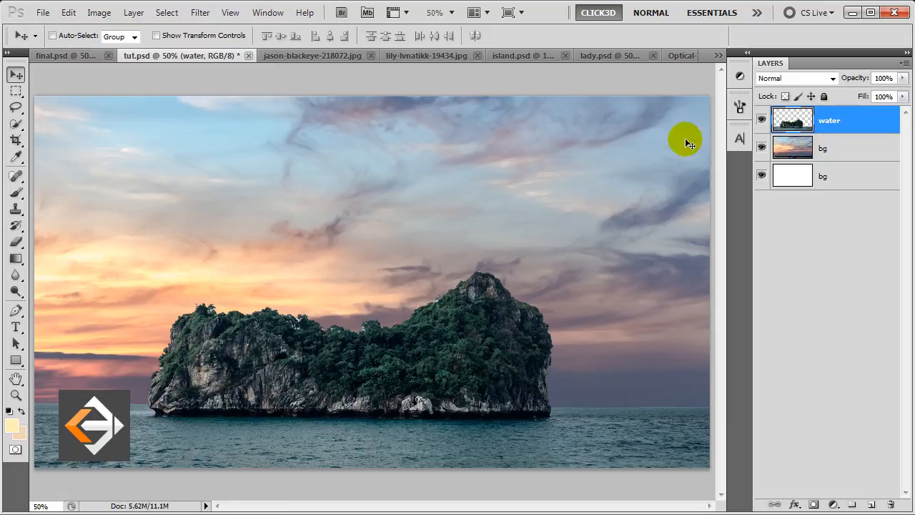
- Delete everything above the horizon on the water layer using a full-width rectangular selection, and deselect
{"action": "left_click", "coordinate": [16, 91]}
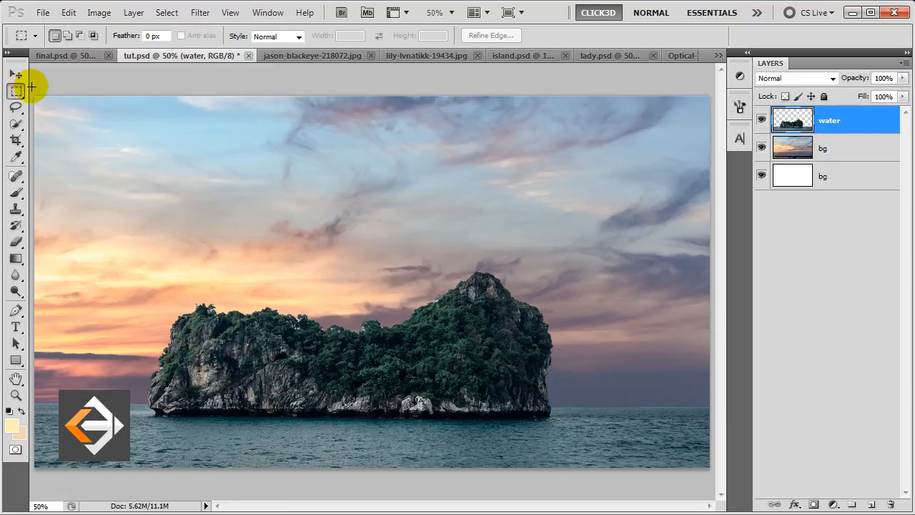
{"action": "left_click_drag", "start_coordinate": [32, 87], "coordinate": [729, 410]}
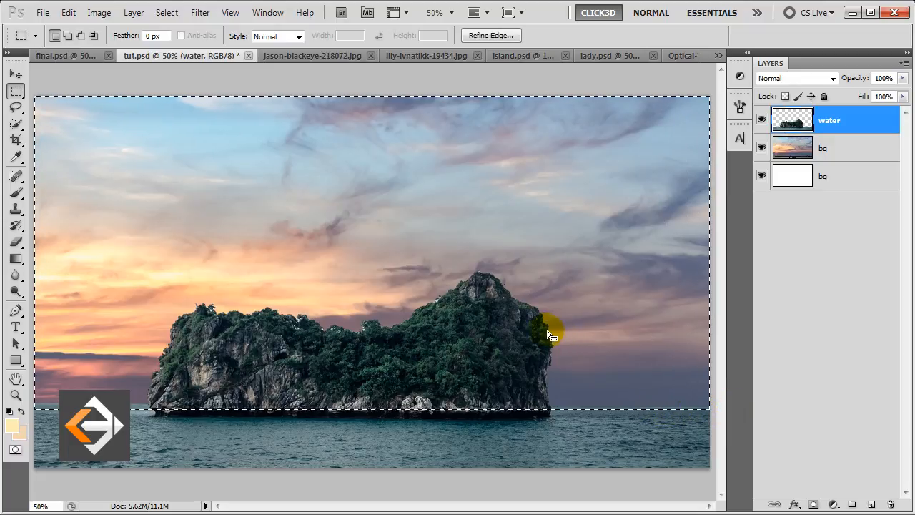
{"action": "key", "text": "v"}
{"action": "key", "text": "Delete"}
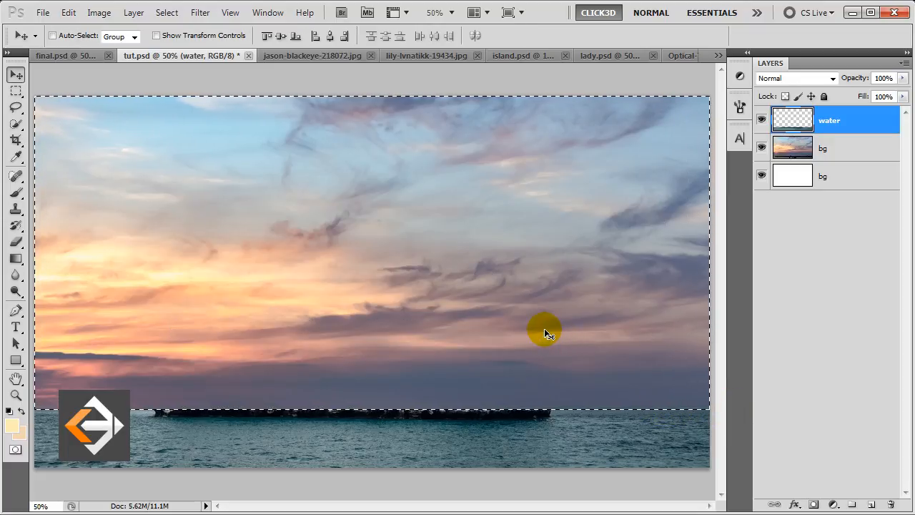
{"action": "key", "text": "ctrl+d"}
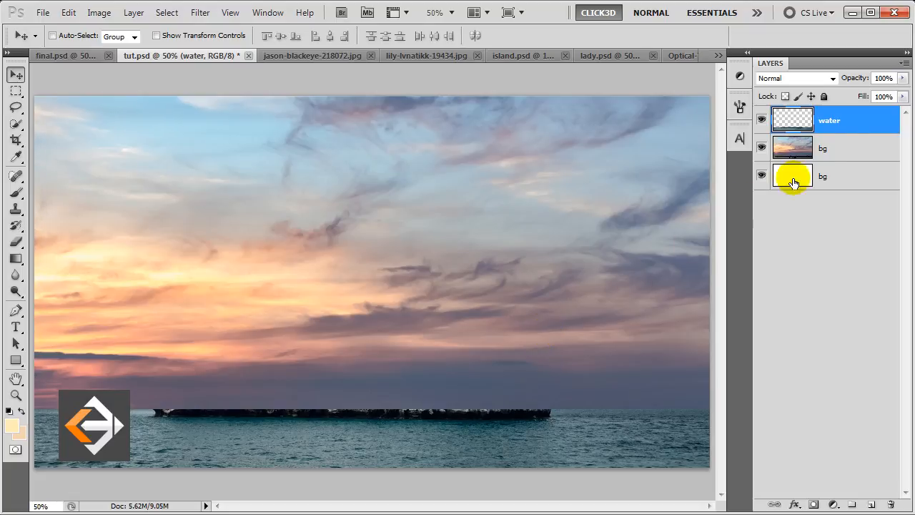
- Add a layer named glow directly above the sunset bg layer and set its blend mode to Overlay
{"action": "left_click_drag", "start_coordinate": [861, 119], "coordinate": [858, 148]}
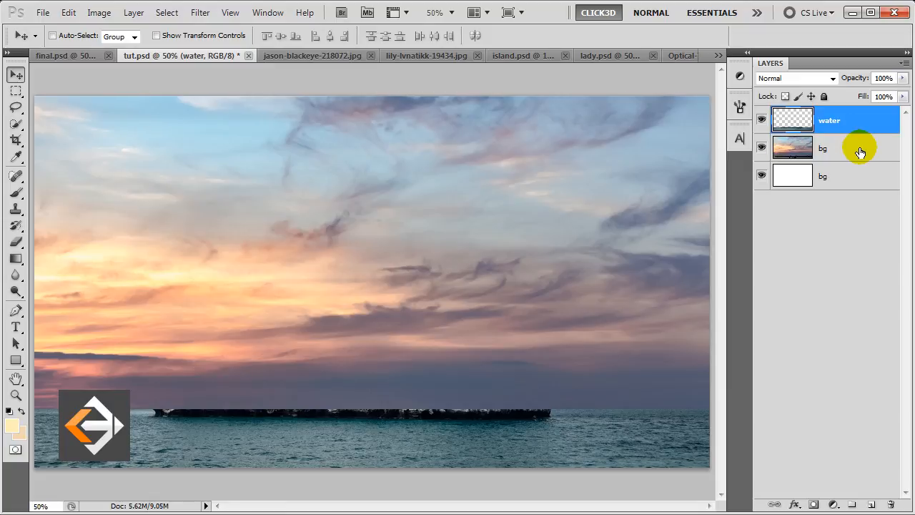
{"action": "left_click", "coordinate": [858, 149]}
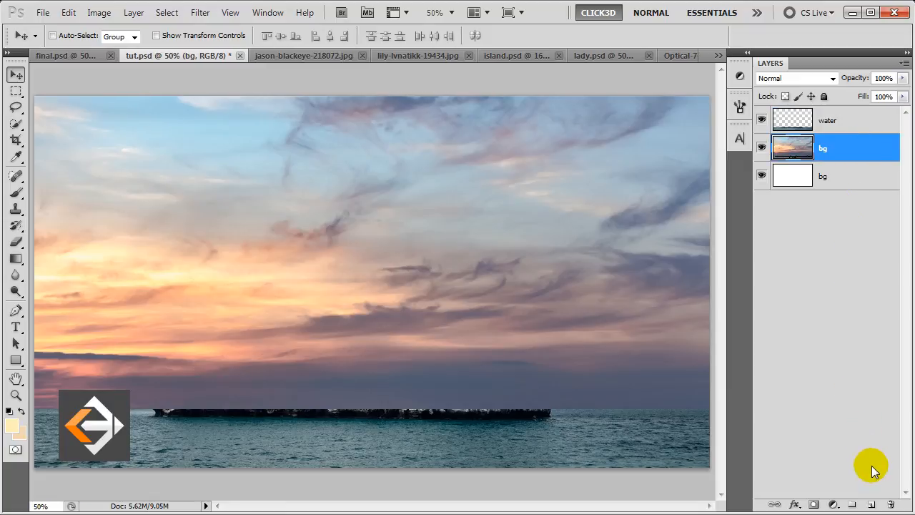
{"action": "left_click", "coordinate": [871, 505]}
{"action": "double_click", "coordinate": [831, 148]}
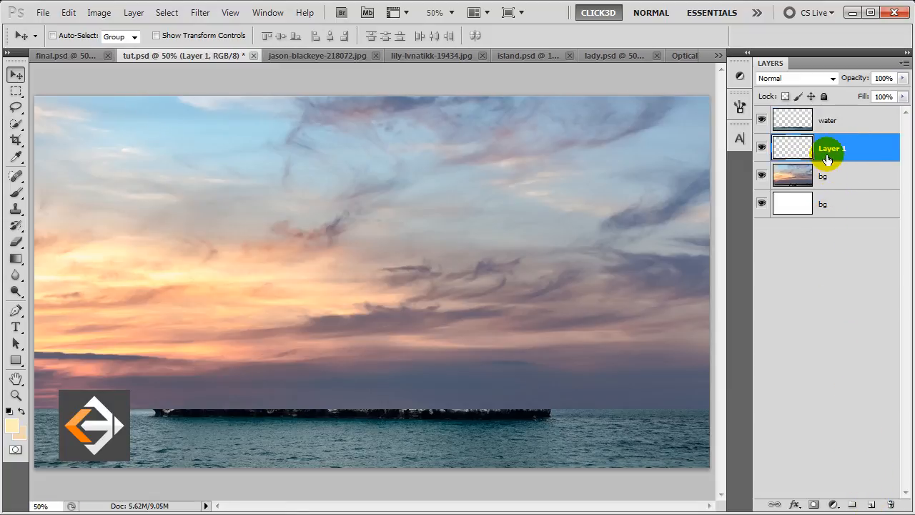
{"action": "type", "text": "glow"}
{"action": "key", "text": "Return"}
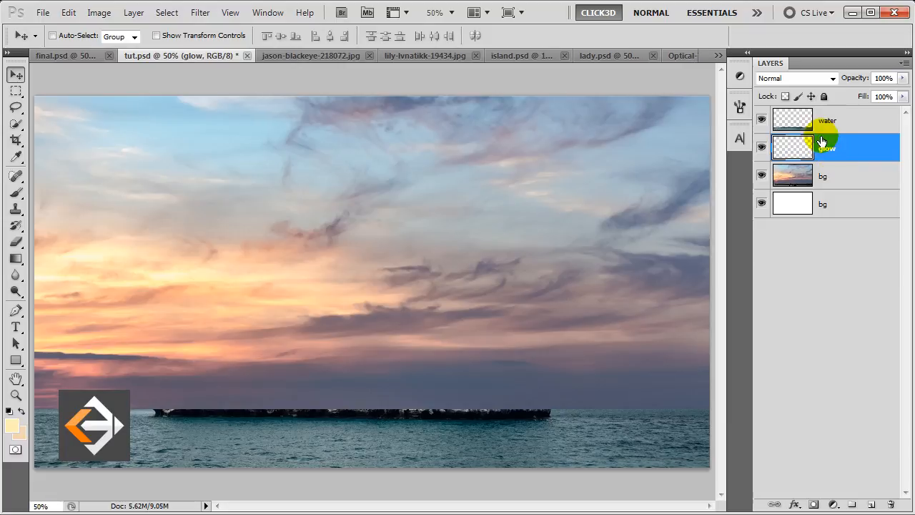
{"action": "left_click", "coordinate": [811, 79]}
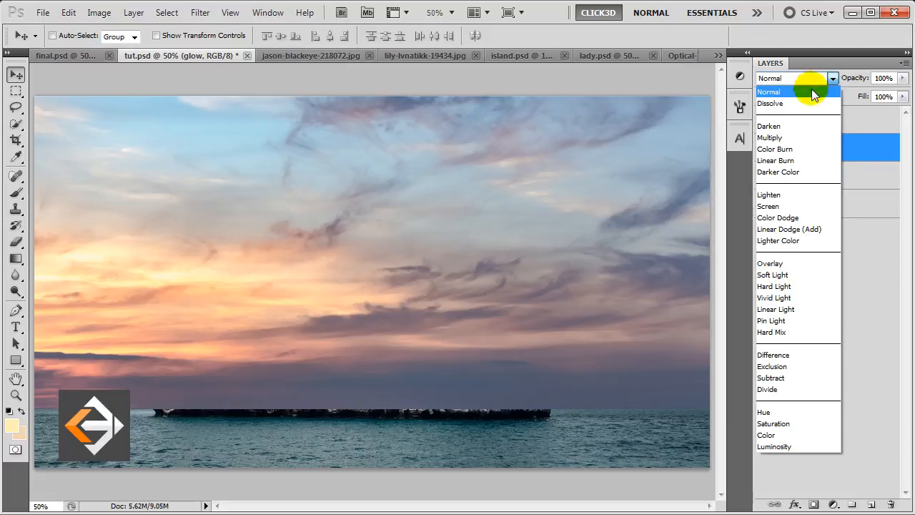
{"action": "left_click", "coordinate": [789, 263]}
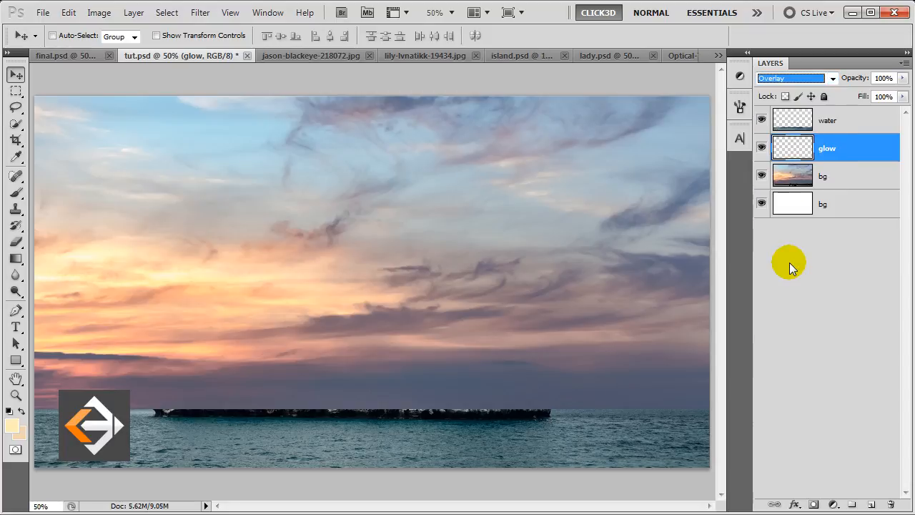
- Paint two overlapping pale-yellow dabs on the glow layer over the bright sunset area with a soft 600 px brush
{"action": "left_click", "coordinate": [17, 195]}
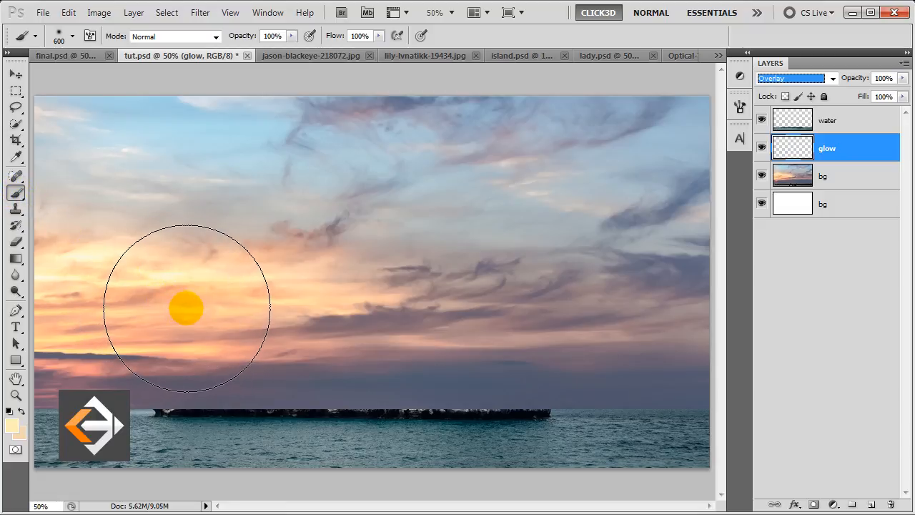
{"action": "left_click", "coordinate": [186, 308]}
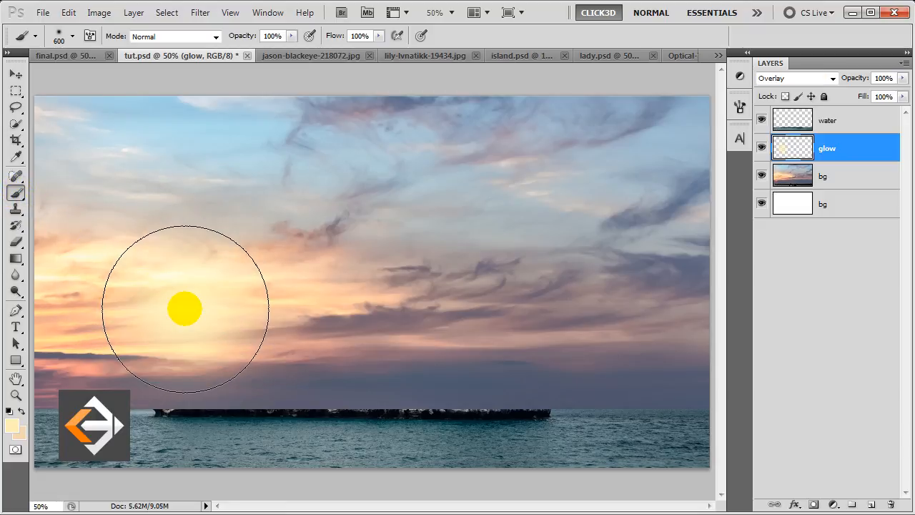
{"action": "left_click", "coordinate": [185, 309]}
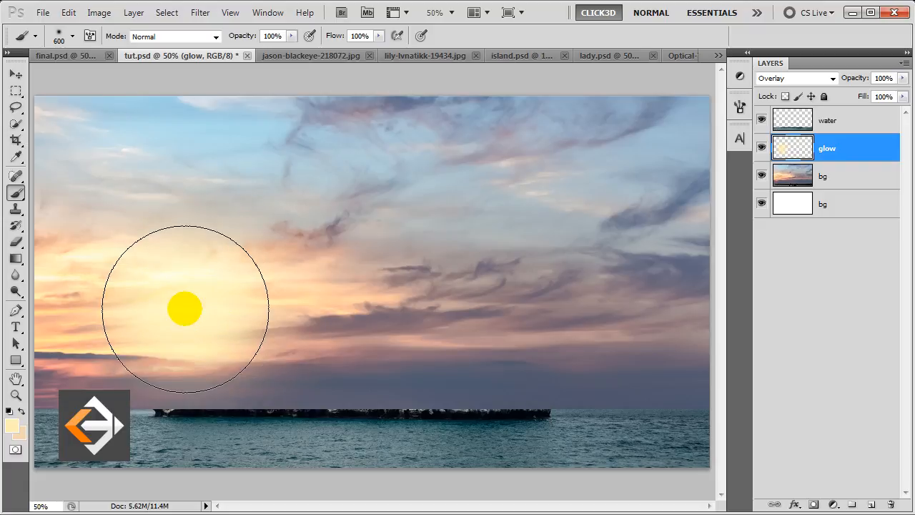
{"action": "key", "text": "v"}
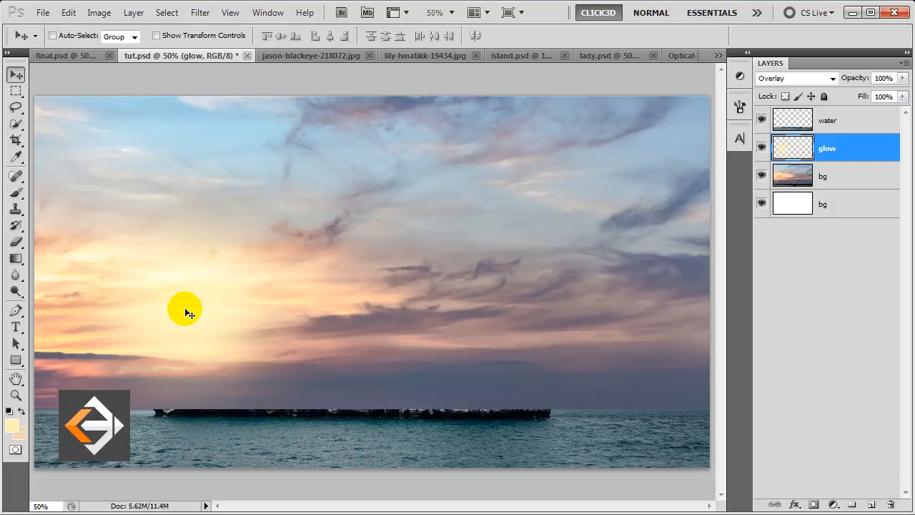
- Bring the rocky island from island.psd into tut.psd, place its layer above water and name it island
{"action": "left_click", "coordinate": [521, 58]}
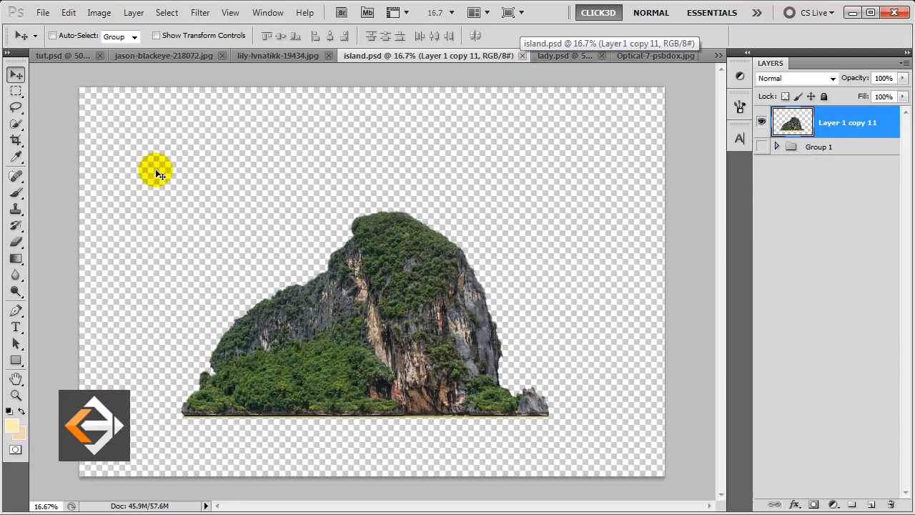
{"action": "left_click", "coordinate": [81, 56]}
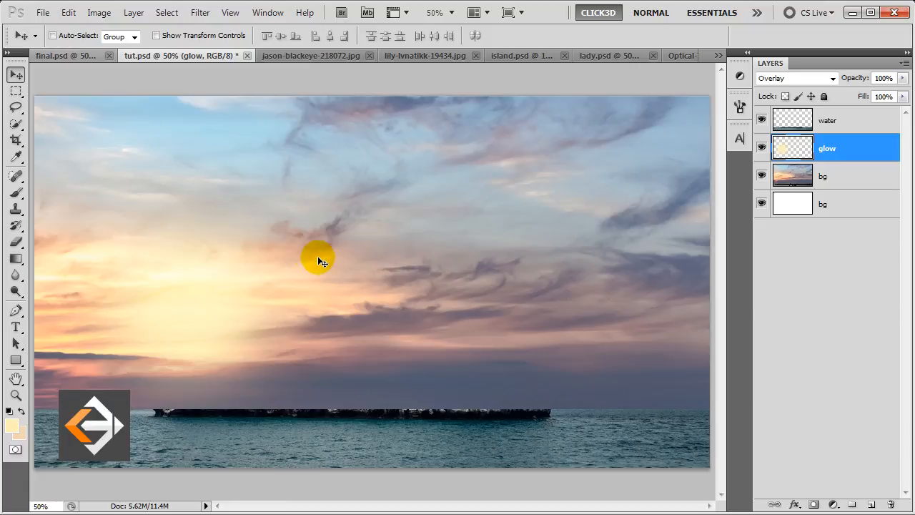
{"action": "key", "text": "ctrl+v"}
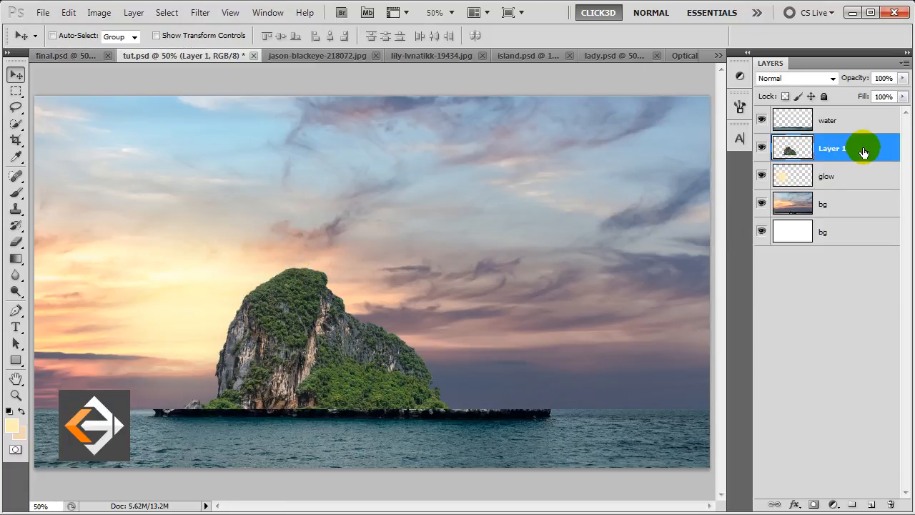
{"action": "left_click_drag", "start_coordinate": [863, 153], "coordinate": [862, 117]}
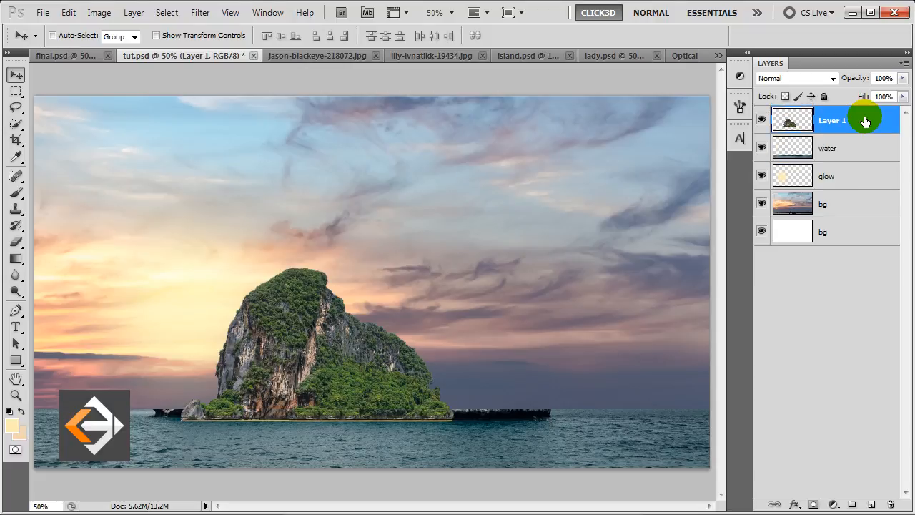
{"action": "double_click", "coordinate": [833, 123]}
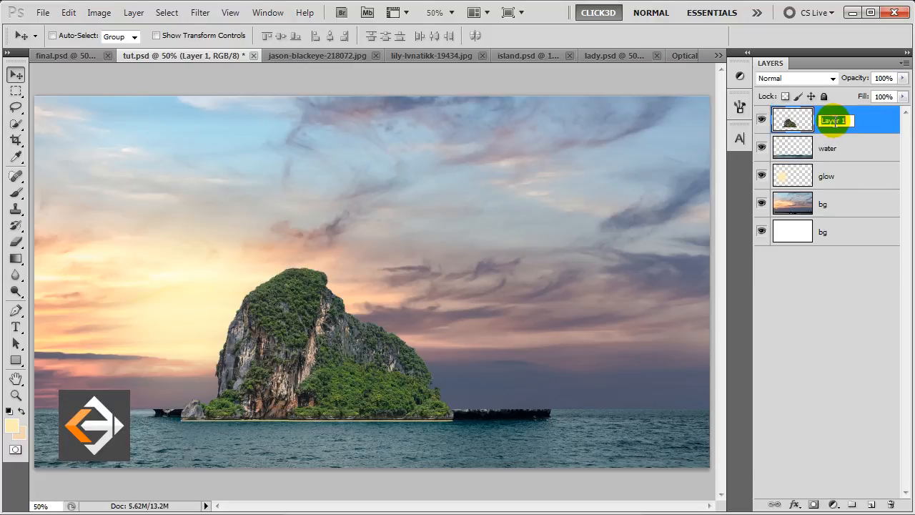
{"action": "type", "text": "island"}
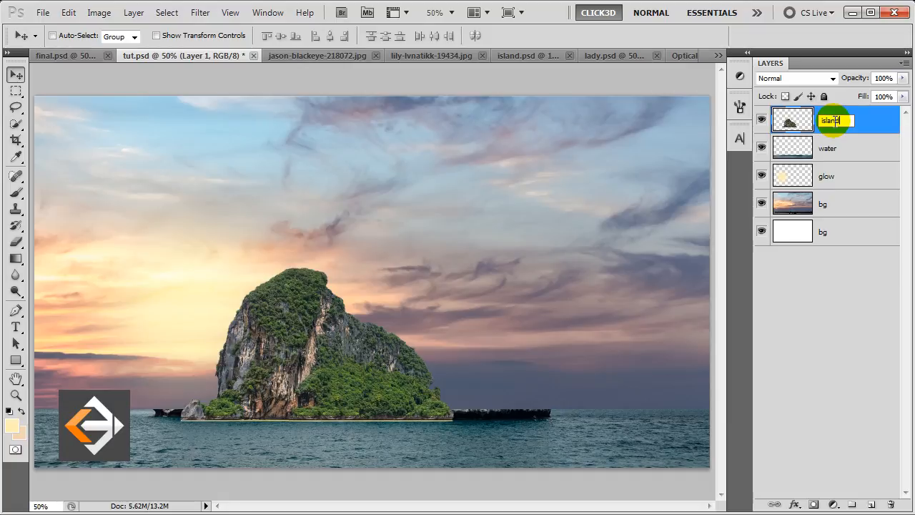
{"action": "key", "text": "Return"}
- Duplicate the island twice, placing one copy overlapping its left side and the other to its right along the waterline
{"action": "left_click", "coordinate": [372, 352]}
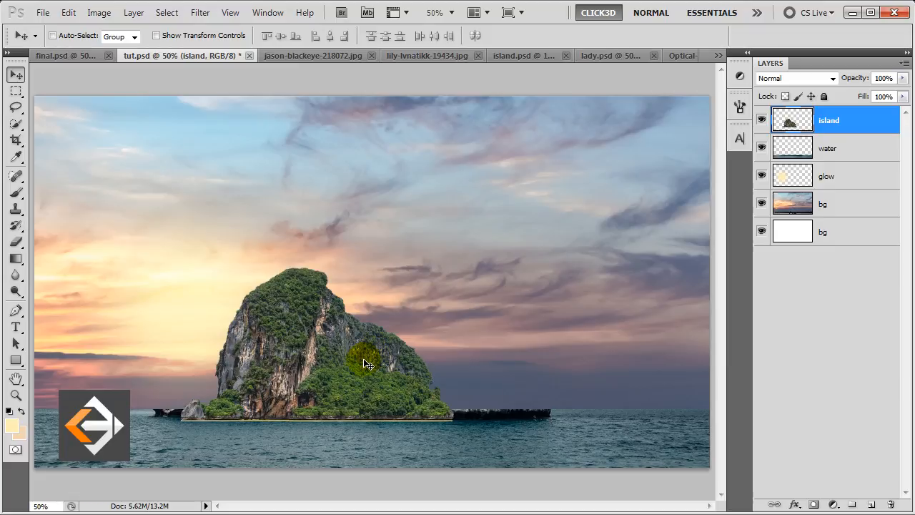
{"action": "key", "text": "ctrl+j"}
{"action": "left_click_drag", "start_coordinate": [288, 372], "coordinate": [211, 383]}
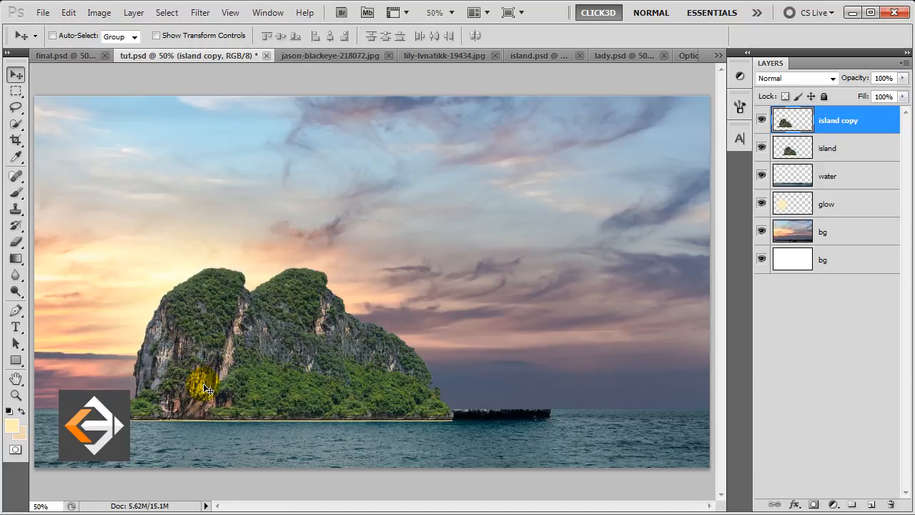
{"action": "key", "text": "ctrl+j"}
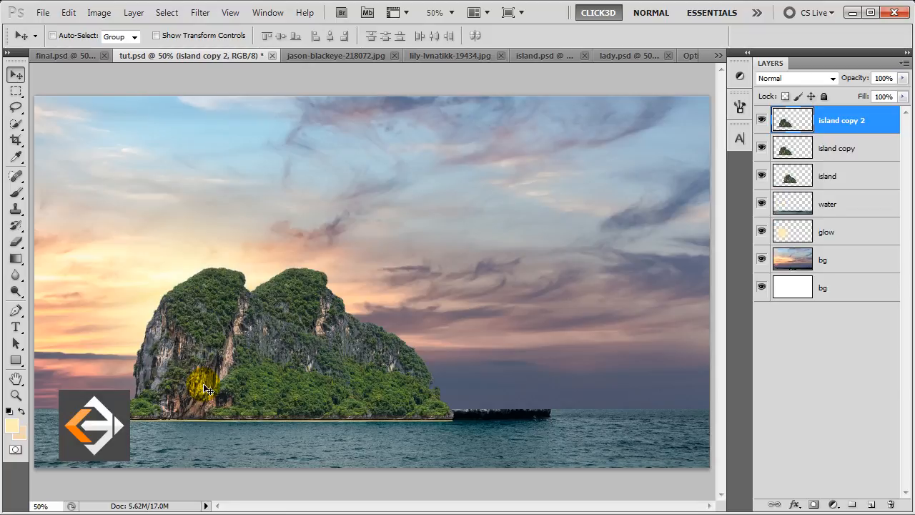
{"action": "left_click_drag", "start_coordinate": [203, 383], "coordinate": [483, 370]}
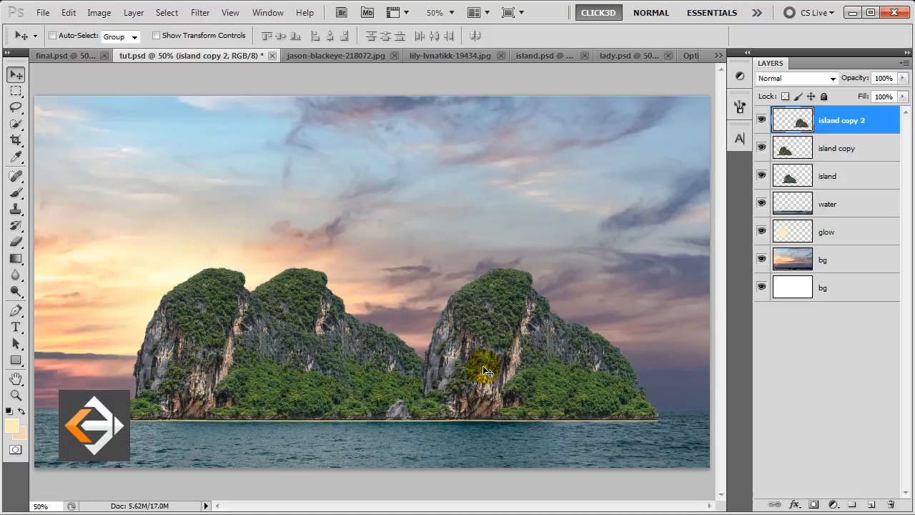
- Duplicate the rightmost island, flip the copy horizontally and shift it left to fill the gap between the islands
{"action": "key", "text": "ctrl+j"}
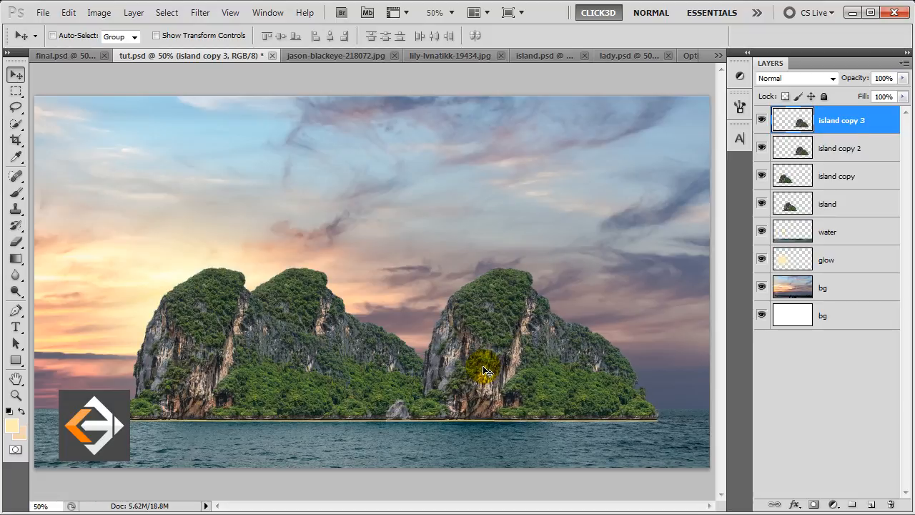
{"action": "key", "text": "ctrl+t"}
{"action": "right_click", "coordinate": [484, 325]}
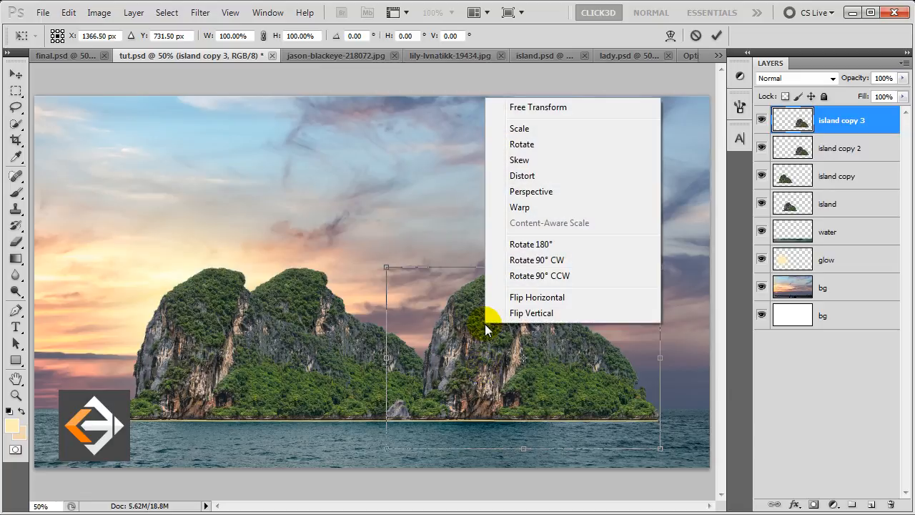
{"action": "left_click", "coordinate": [514, 297]}
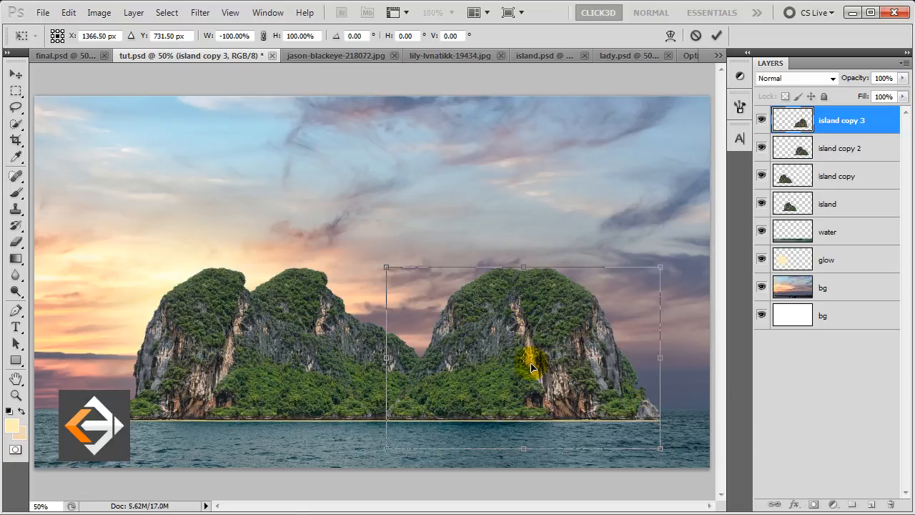
{"action": "key", "text": "Return"}
{"action": "left_click_drag", "start_coordinate": [564, 374], "coordinate": [495, 394]}
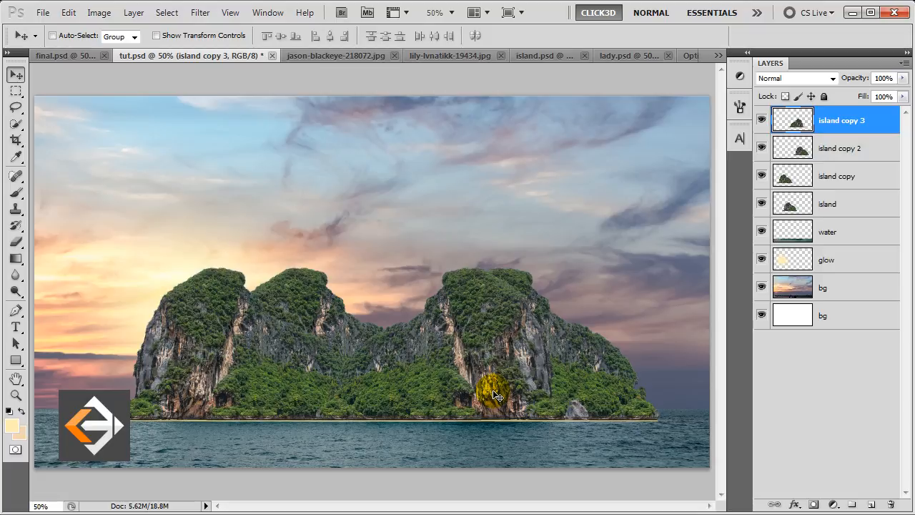
- Merge the original island and its three copies into a single layer and rename it island
{"action": "left_click", "coordinate": [845, 202], "text": "shift"}
{"action": "right_click", "coordinate": [828, 136]}
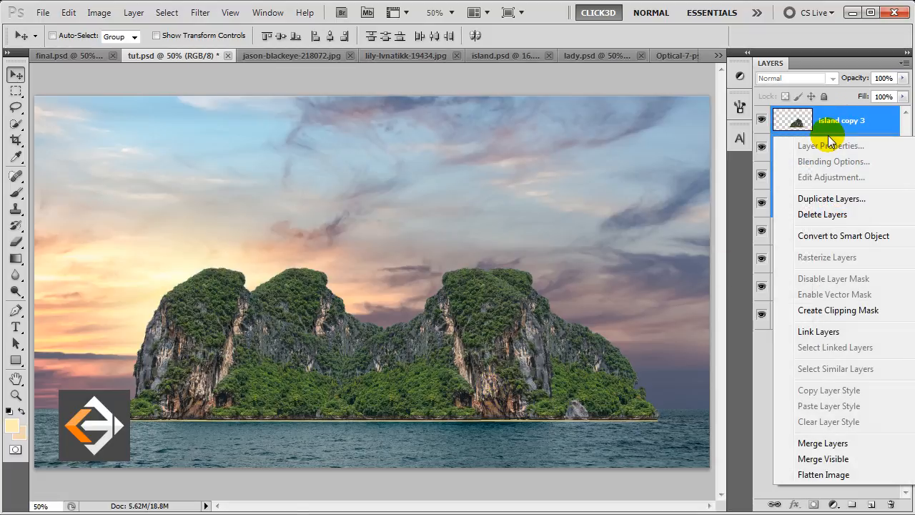
{"action": "left_click", "coordinate": [810, 442]}
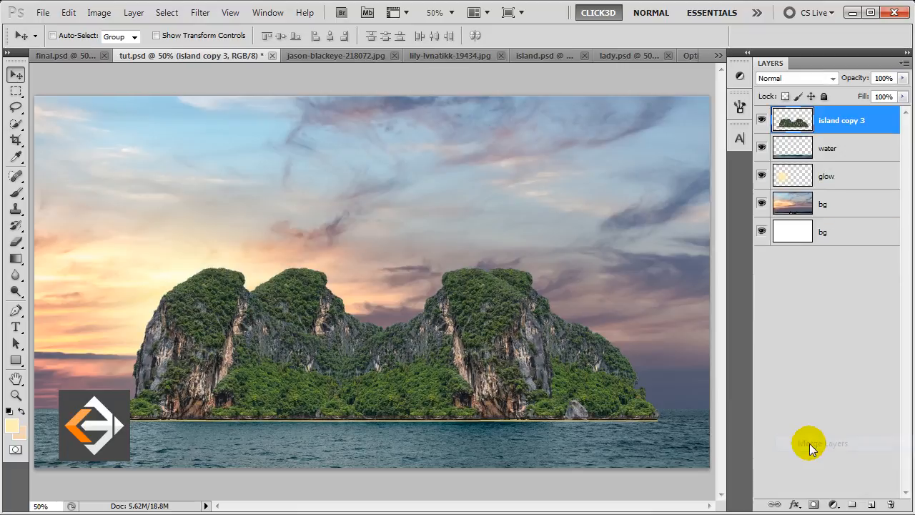
{"action": "double_click", "coordinate": [843, 122]}
{"action": "left_click", "coordinate": [861, 120]}
{"action": "key", "text": "BackSpace"}
{"action": "key", "text": "BackSpace"}
{"action": "key", "text": "BackSpace"}
{"action": "key", "text": "Return"}
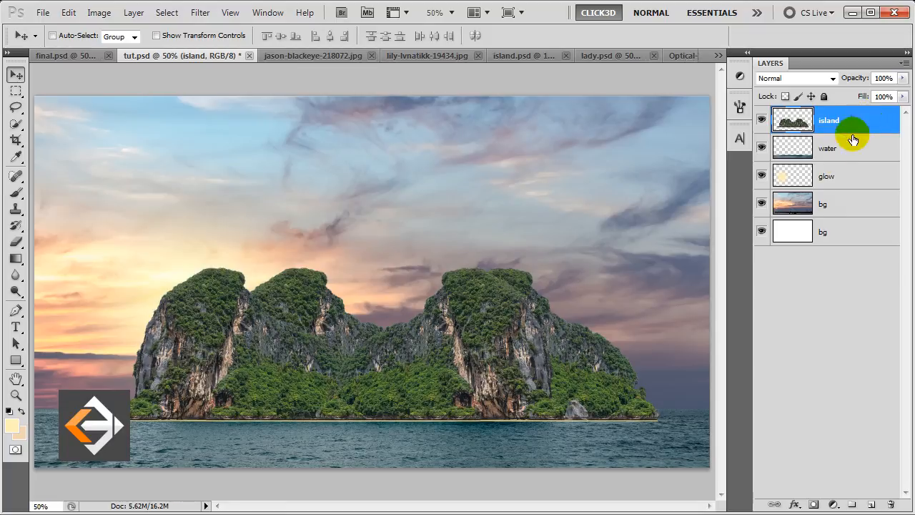
- Delete the thin pale strip along the island's waterline and scale the island down slightly
{"action": "left_click", "coordinate": [16, 90]}
{"action": "left_click_drag", "start_coordinate": [133, 418], "coordinate": [669, 446]}
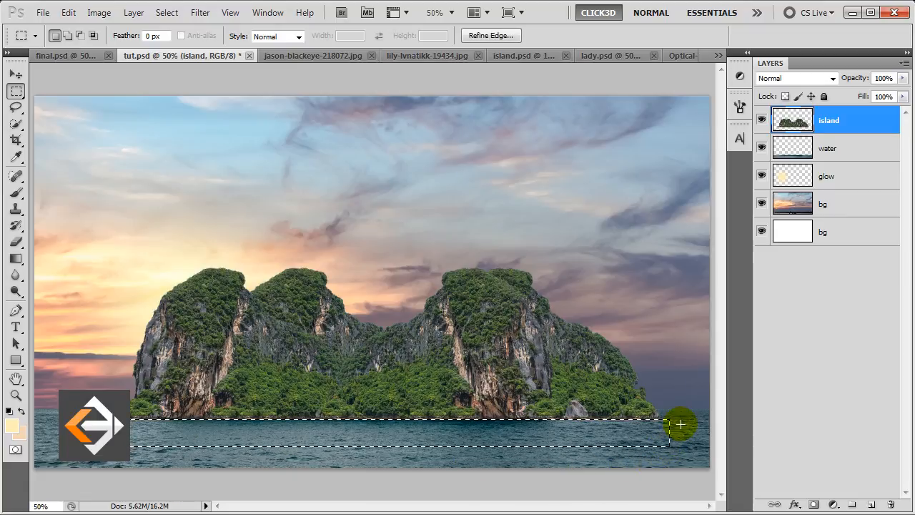
{"action": "left_click", "coordinate": [680, 424]}
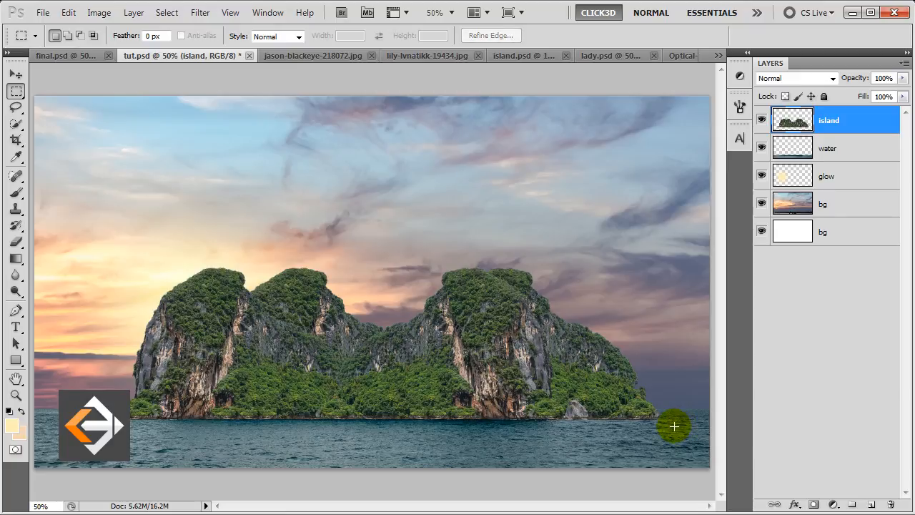
{"action": "key", "text": "v"}
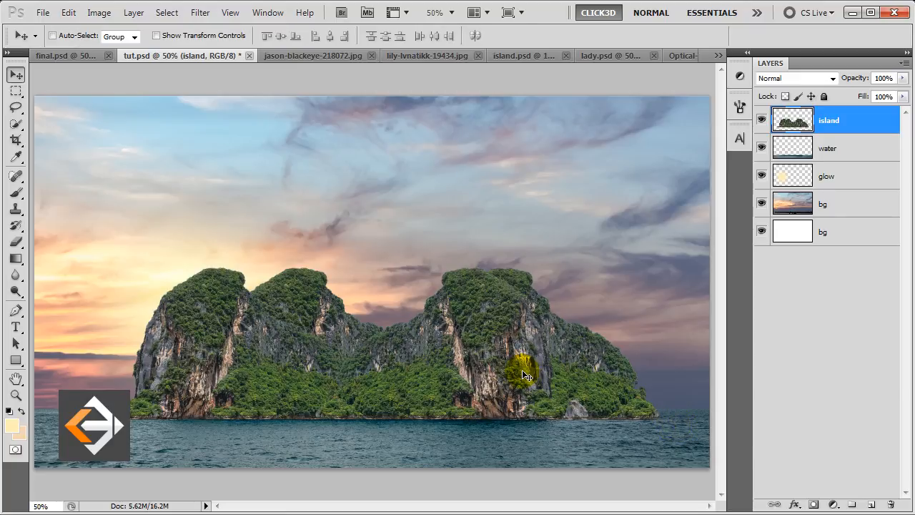
{"action": "left_click", "coordinate": [862, 124]}
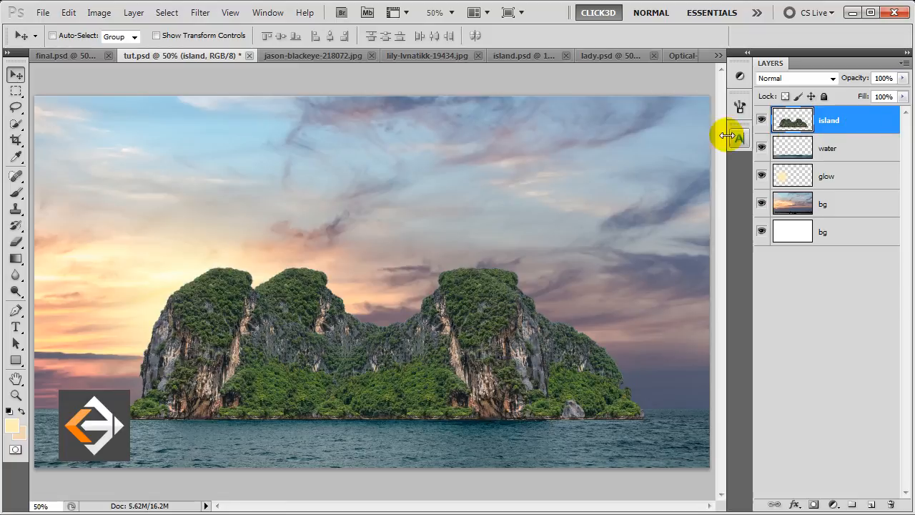
- Bring the mother and crying child from lady.psd into tut.psd above the island and name the layer lady
{"action": "left_click", "coordinate": [610, 59]}
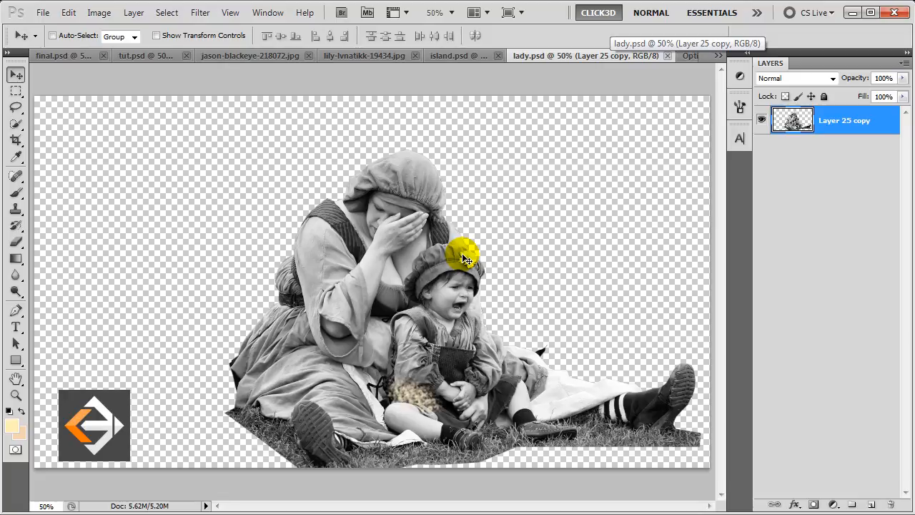
{"action": "left_click", "coordinate": [155, 59]}
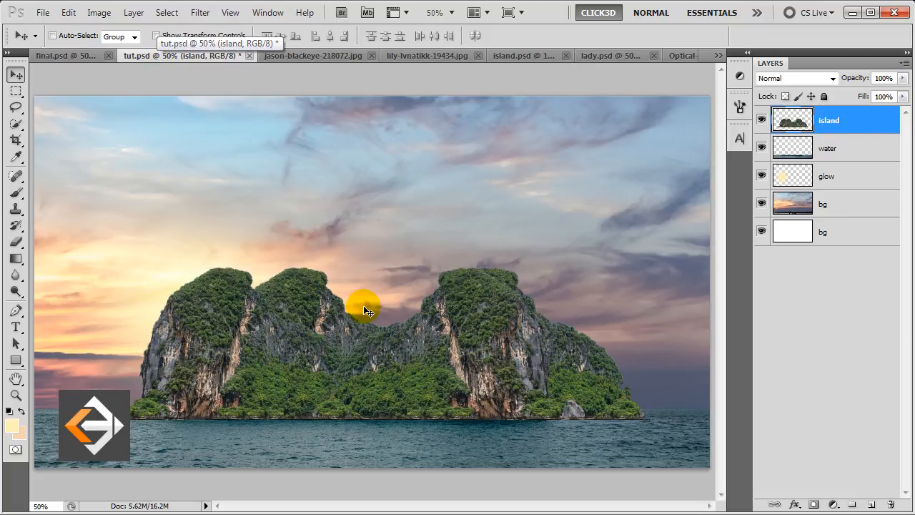
{"action": "left_click_drag", "start_coordinate": [363, 307], "coordinate": [363, 308]}
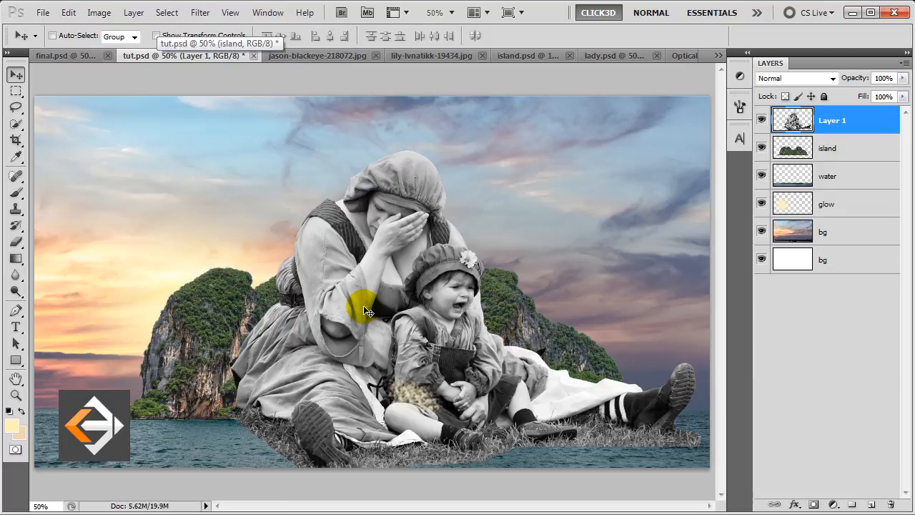
{"action": "double_click", "coordinate": [833, 120]}
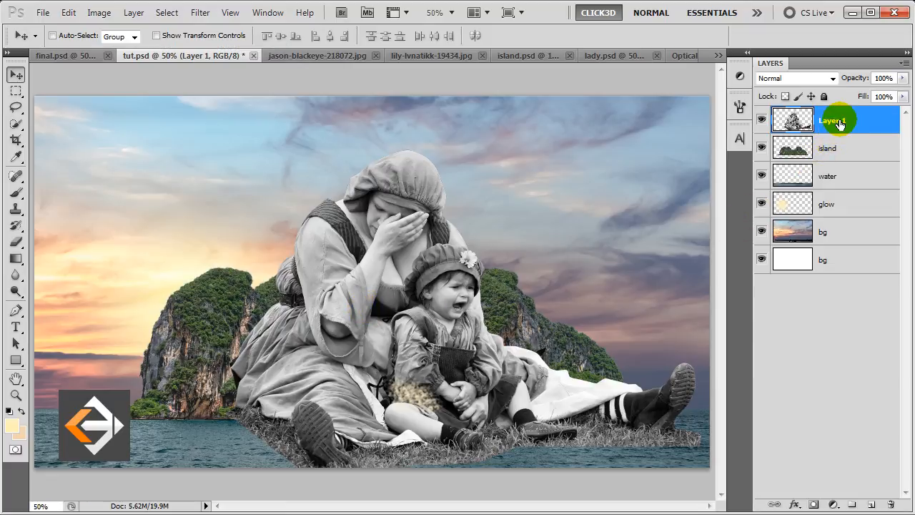
{"action": "type", "text": "lady"}
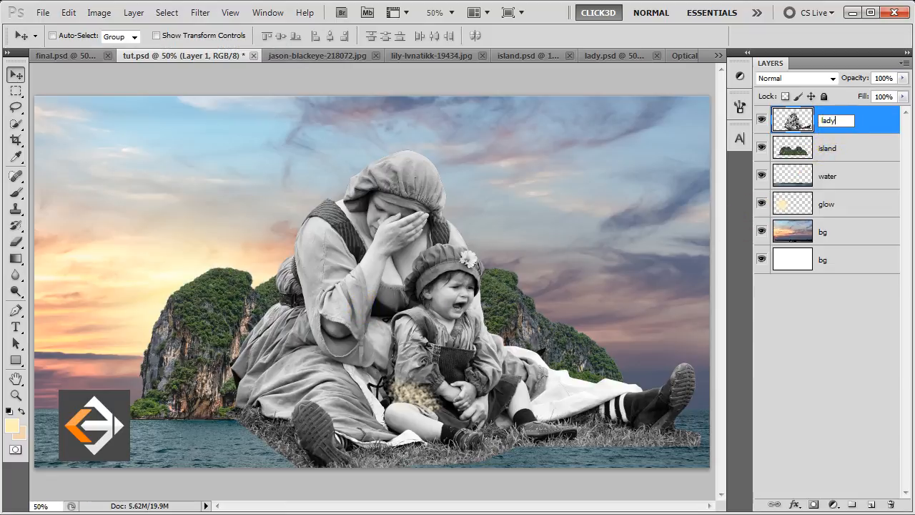
{"action": "key", "text": "Return"}
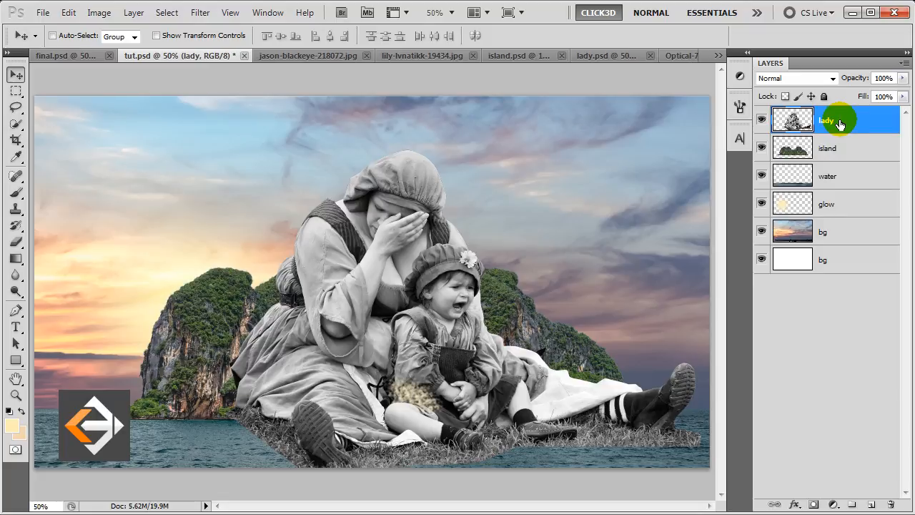
- Add a layer mask to the lady layer and choose the rough textured 485 px brush with black paint
{"action": "left_click", "coordinate": [812, 504]}
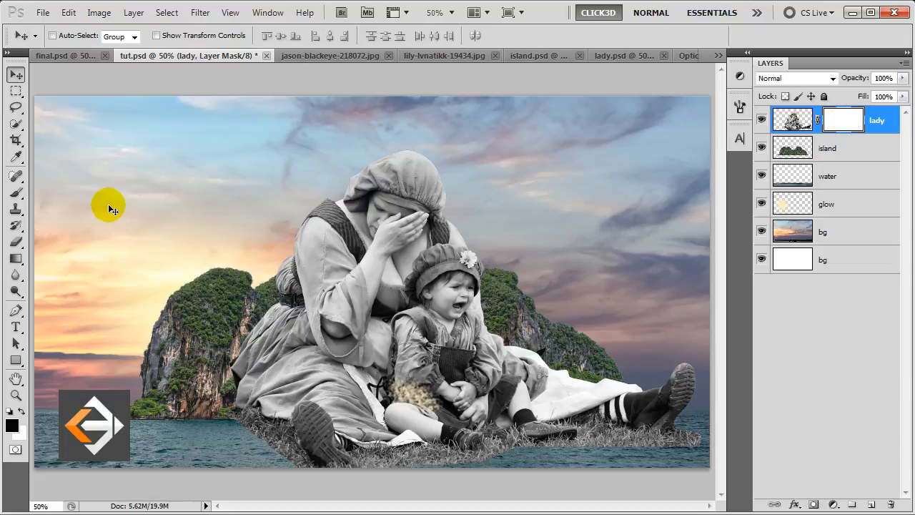
{"action": "left_click", "coordinate": [16, 191]}
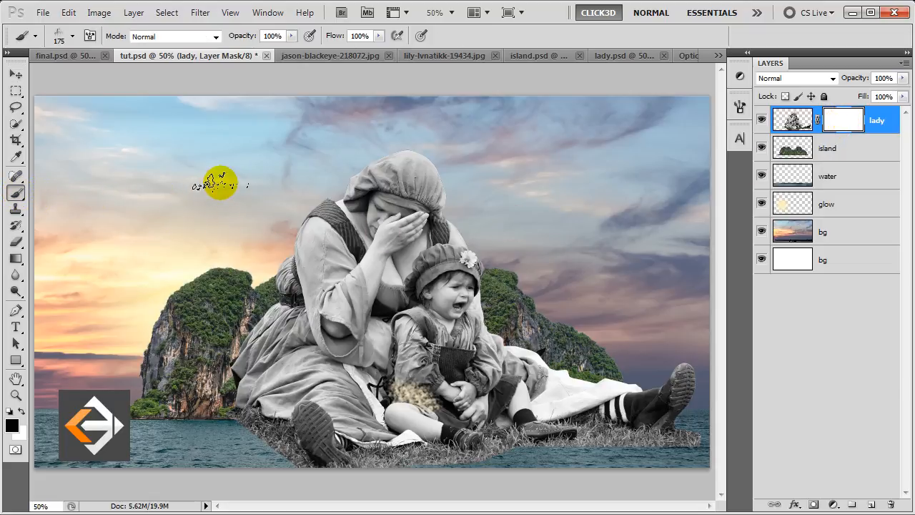
{"action": "right_click", "coordinate": [220, 184]}
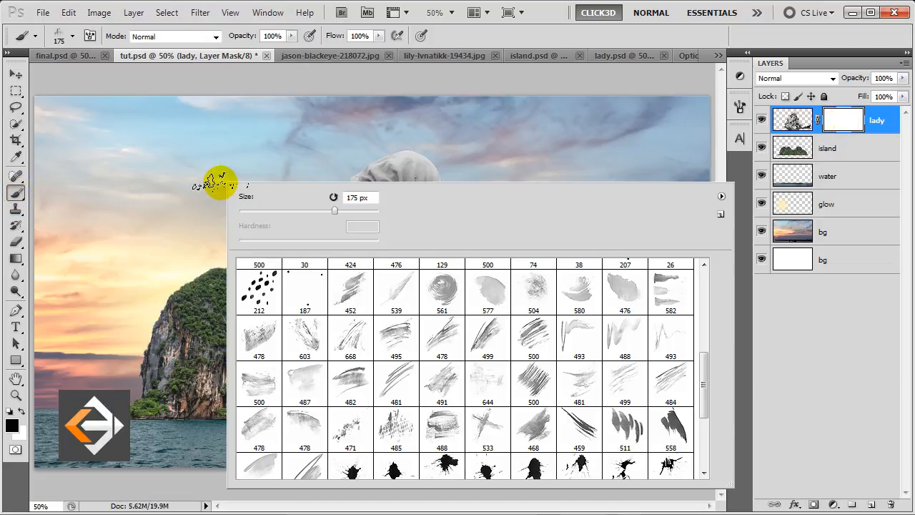
{"action": "double_click", "coordinate": [398, 431]}
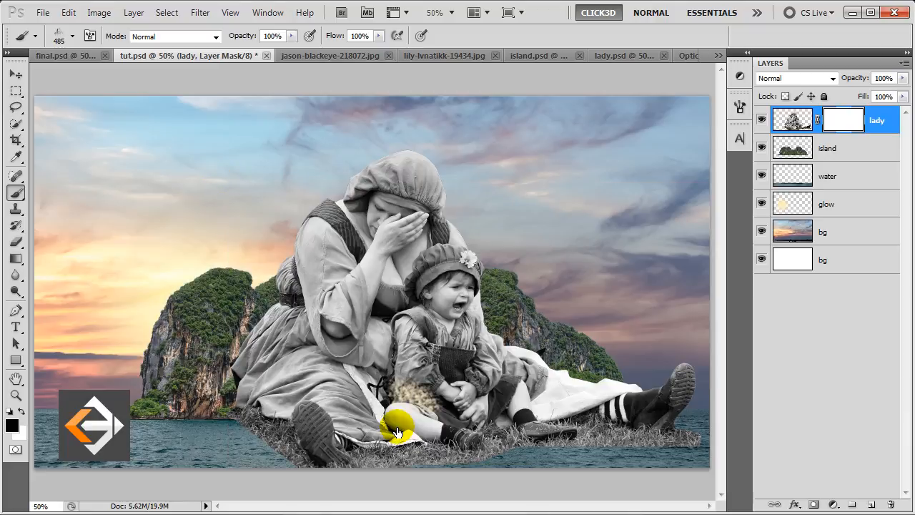
- Paint black on the lady mask with varying brush sizes to hide the grass, legs and lower skirt, blending the figures into the island
{"action": "key", "text": "bracketleft"}
{"action": "key", "text": "bracketleft"}
{"action": "mouse_move", "coordinate": [362, 445]}
{"action": "left_mouse_down"}
{"action": "mouse_move", "coordinate": [370, 451]}
{"action": "mouse_move", "coordinate": [340, 459]}
{"action": "mouse_move", "coordinate": [276, 433]}
{"action": "mouse_move", "coordinate": [262, 437]}
{"action": "mouse_move", "coordinate": [300, 453]}
{"action": "left_mouse_up"}
{"action": "key", "text": "bracketright"}
{"action": "mouse_move", "coordinate": [418, 475]}
{"action": "left_mouse_down"}
{"action": "mouse_move", "coordinate": [429, 453]}
{"action": "mouse_move", "coordinate": [644, 434]}
{"action": "mouse_move", "coordinate": [676, 375]}
{"action": "mouse_move", "coordinate": [704, 419]}
{"action": "mouse_move", "coordinate": [698, 392]}
{"action": "mouse_move", "coordinate": [691, 372]}
{"action": "mouse_move", "coordinate": [674, 445]}
{"action": "mouse_move", "coordinate": [281, 435]}
{"action": "mouse_move", "coordinate": [218, 400]}
{"action": "mouse_move", "coordinate": [236, 411]}
{"action": "mouse_move", "coordinate": [179, 329]}
{"action": "mouse_move", "coordinate": [200, 390]}
{"action": "left_mouse_up"}
{"action": "key", "text": "bracketleft"}
{"action": "key", "text": "bracketright"}
{"action": "key", "text": "bracketleft"}
{"action": "mouse_move", "coordinate": [175, 358]}
{"action": "left_mouse_down"}
{"action": "mouse_move", "coordinate": [209, 392]}
{"action": "mouse_move", "coordinate": [302, 426]}
{"action": "mouse_move", "coordinate": [354, 410]}
{"action": "mouse_move", "coordinate": [368, 422]}
{"action": "mouse_move", "coordinate": [434, 419]}
{"action": "mouse_move", "coordinate": [408, 405]}
{"action": "mouse_move", "coordinate": [466, 418]}
{"action": "mouse_move", "coordinate": [597, 411]}
{"action": "mouse_move", "coordinate": [602, 379]}
{"action": "mouse_move", "coordinate": [624, 413]}
{"action": "mouse_move", "coordinate": [615, 361]}
{"action": "mouse_move", "coordinate": [572, 325]}
{"action": "mouse_move", "coordinate": [603, 351]}
{"action": "mouse_move", "coordinate": [565, 386]}
{"action": "mouse_move", "coordinate": [633, 400]}
{"action": "mouse_move", "coordinate": [612, 348]}
{"action": "mouse_move", "coordinate": [612, 391]}
{"action": "mouse_move", "coordinate": [551, 419]}
{"action": "mouse_move", "coordinate": [572, 415]}
{"action": "mouse_move", "coordinate": [603, 368]}
{"action": "mouse_move", "coordinate": [504, 457]}
{"action": "left_mouse_up"}
{"action": "key", "text": "bracketright"}
{"action": "key", "text": "bracketright"}
{"action": "key", "text": "bracketleft"}
{"action": "key", "text": "bracketleft"}
{"action": "key", "text": "bracketleft"}
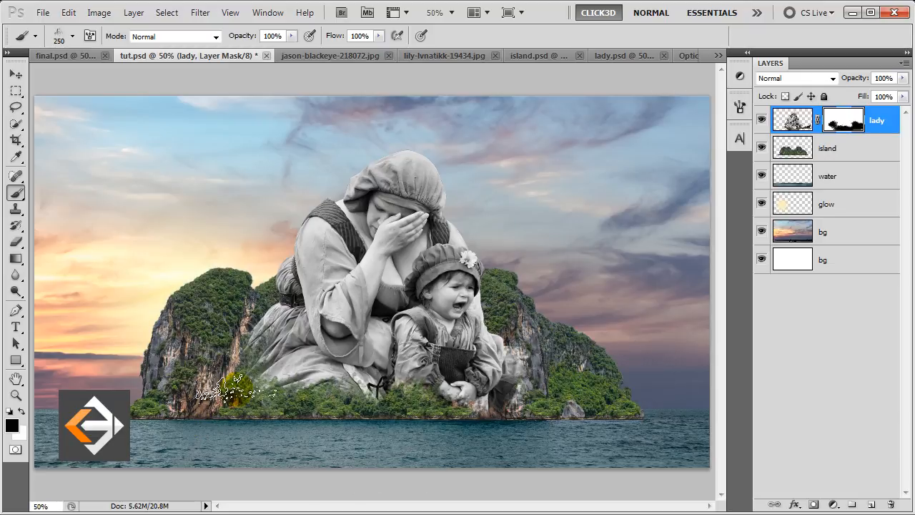
{"action": "mouse_move", "coordinate": [566, 456]}
{"action": "left_mouse_down"}
{"action": "mouse_move", "coordinate": [516, 400]}
{"action": "mouse_move", "coordinate": [522, 414]}
{"action": "mouse_move", "coordinate": [563, 377]}
{"action": "mouse_move", "coordinate": [545, 377]}
{"action": "mouse_move", "coordinate": [541, 338]}
{"action": "mouse_move", "coordinate": [556, 343]}
{"action": "mouse_move", "coordinate": [557, 386]}
{"action": "mouse_move", "coordinate": [572, 402]}
{"action": "mouse_move", "coordinate": [611, 413]}
{"action": "mouse_move", "coordinate": [513, 360]}
{"action": "mouse_move", "coordinate": [486, 330]}
{"action": "left_mouse_up"}
{"action": "key", "text": "v"}
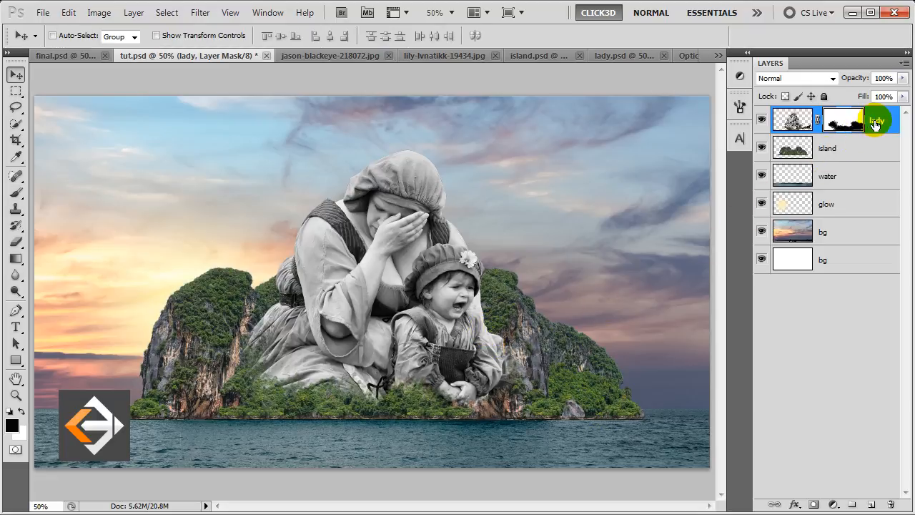
- Add a Hue/Saturation adjustment clipped to the lady layer with saturation -42 and lightness -24
{"action": "left_click", "coordinate": [832, 504]}
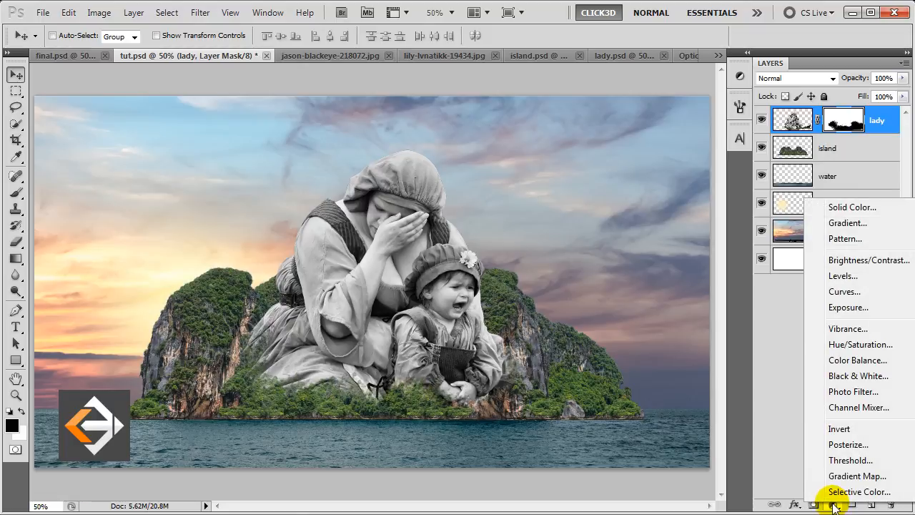
{"action": "left_click", "coordinate": [833, 346]}
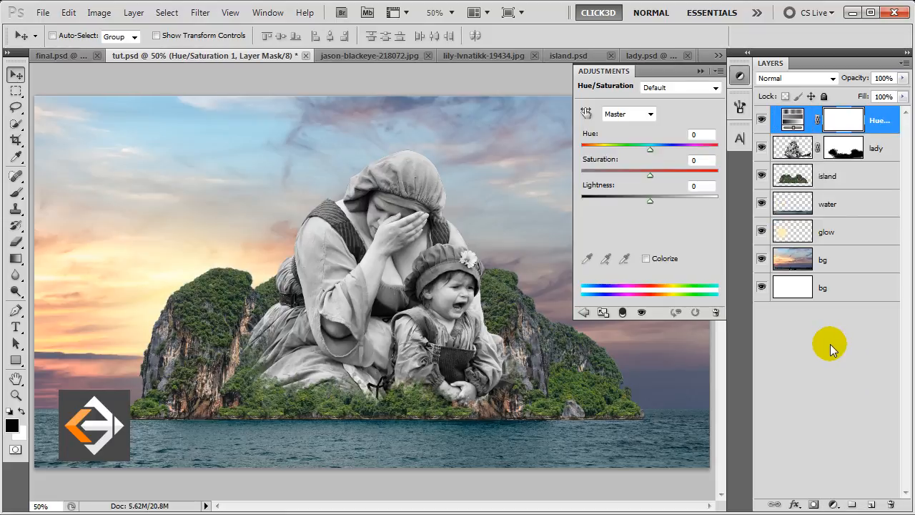
{"action": "left_click", "coordinate": [621, 314]}
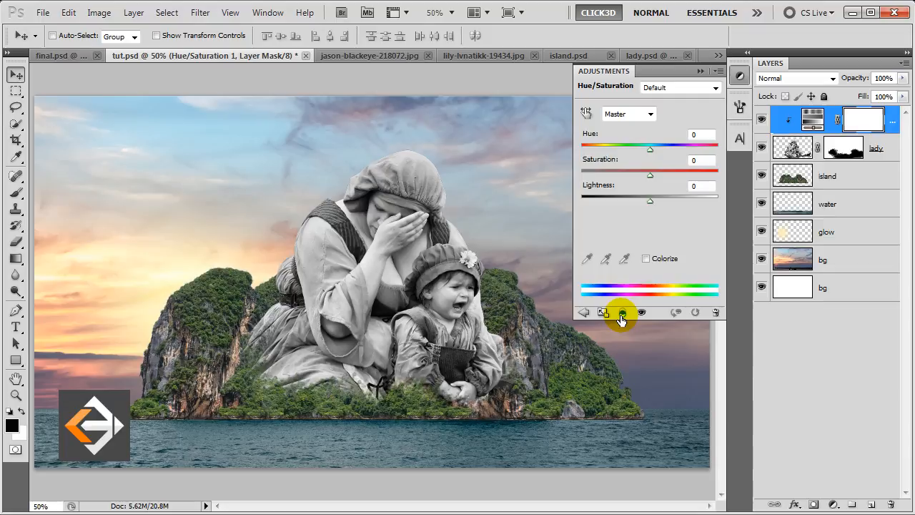
{"action": "left_click", "coordinate": [705, 160]}
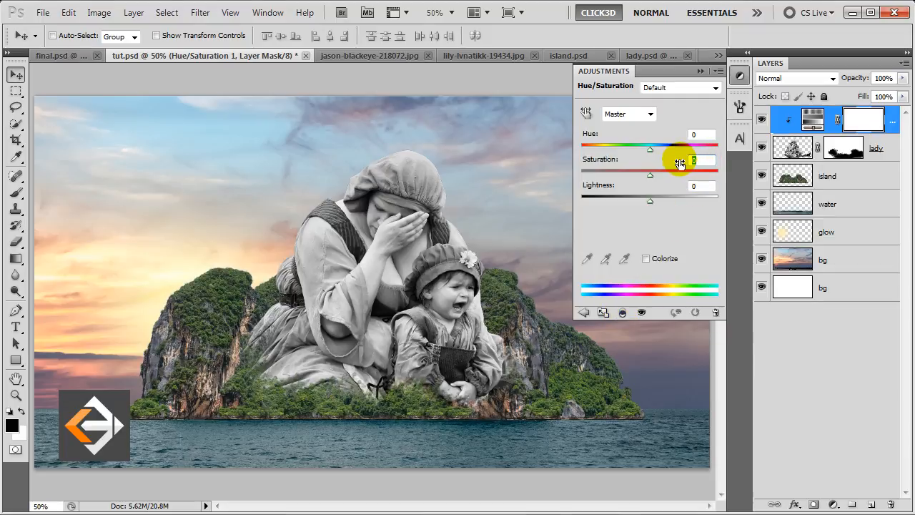
{"action": "type", "text": "-42"}
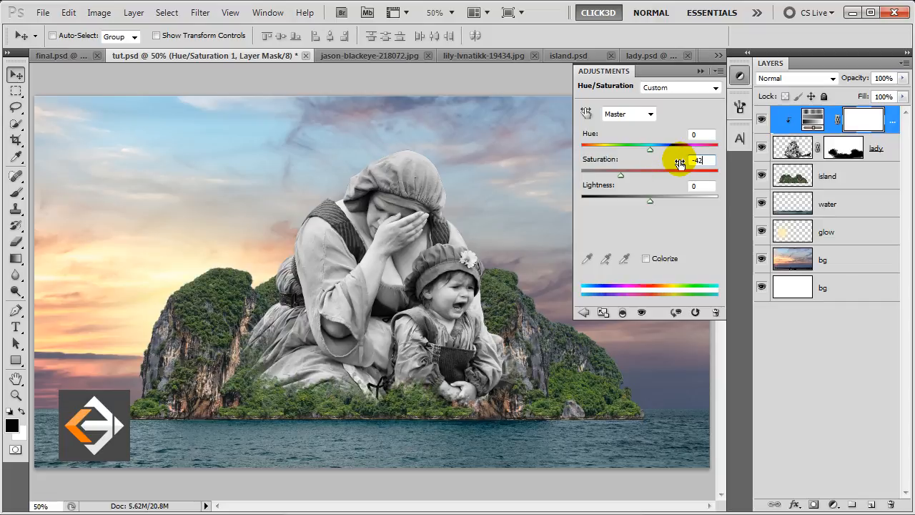
{"action": "type", "text": "-24"}
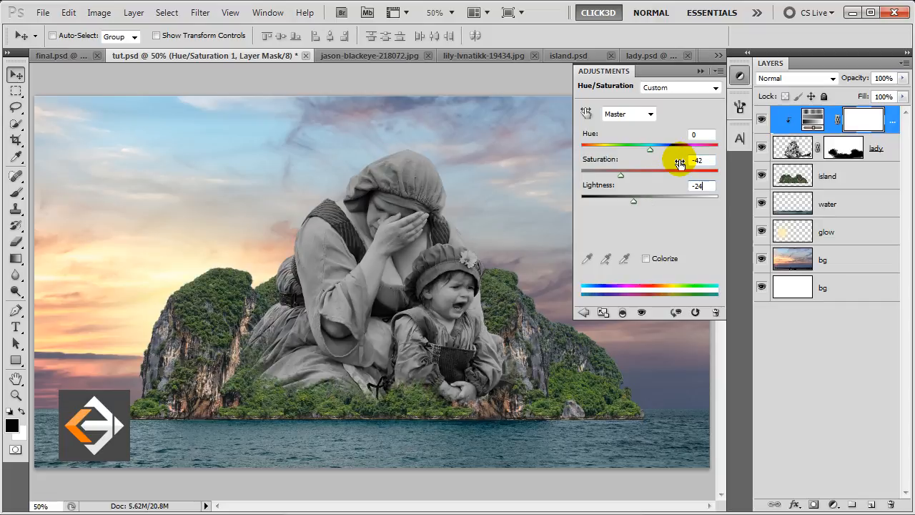
{"action": "left_click", "coordinate": [700, 72]}
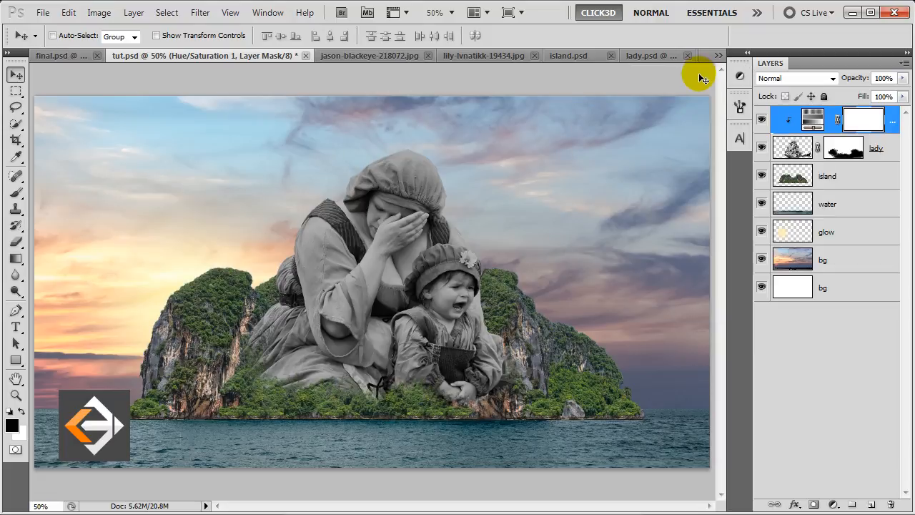
- Add a Curves adjustment clipped to the lady layer and place a shadow point and a slightly raised highlight point on its RGB curve
{"action": "left_click", "coordinate": [833, 504]}
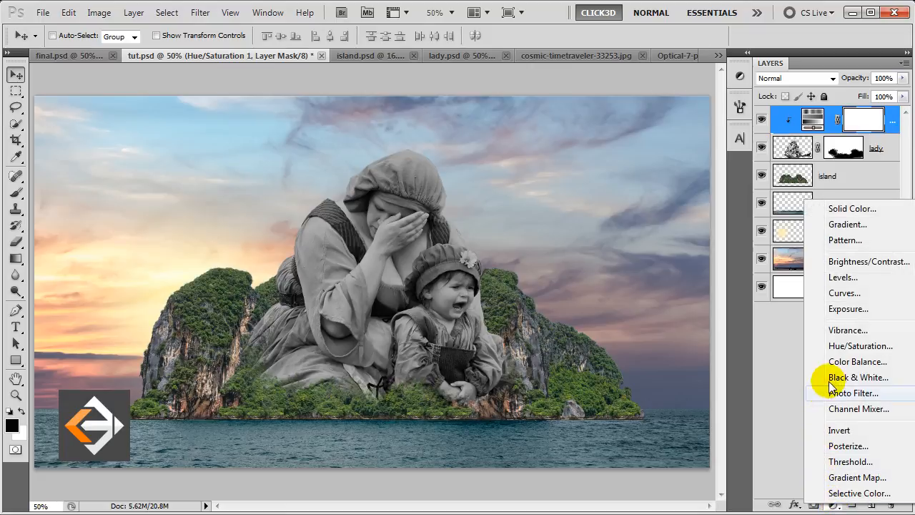
{"action": "left_click", "coordinate": [819, 293]}
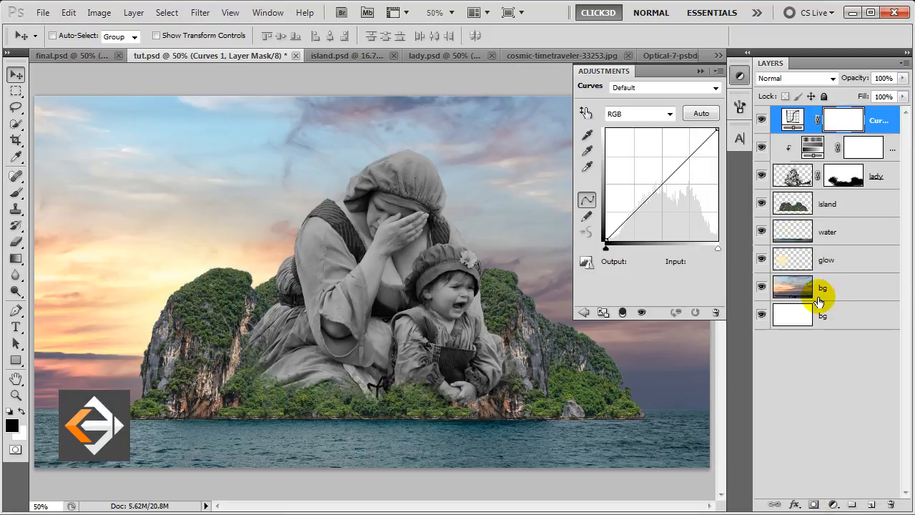
{"action": "left_click", "coordinate": [622, 312]}
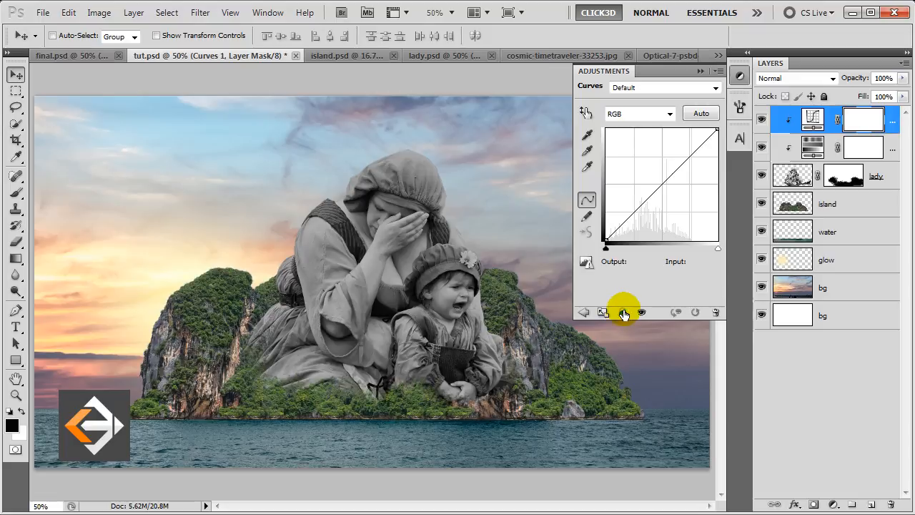
{"action": "left_click", "coordinate": [640, 207]}
{"action": "left_click_drag", "start_coordinate": [683, 161], "coordinate": [682, 157]}
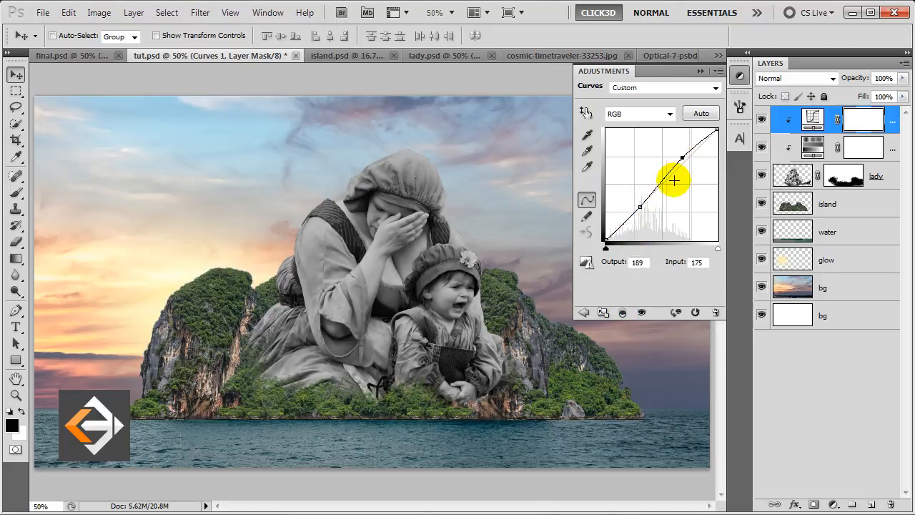
- Set the curve's highlight point to output 205, input 164 and its shadow point to output 66, input 69
{"action": "double_click", "coordinate": [637, 261]}
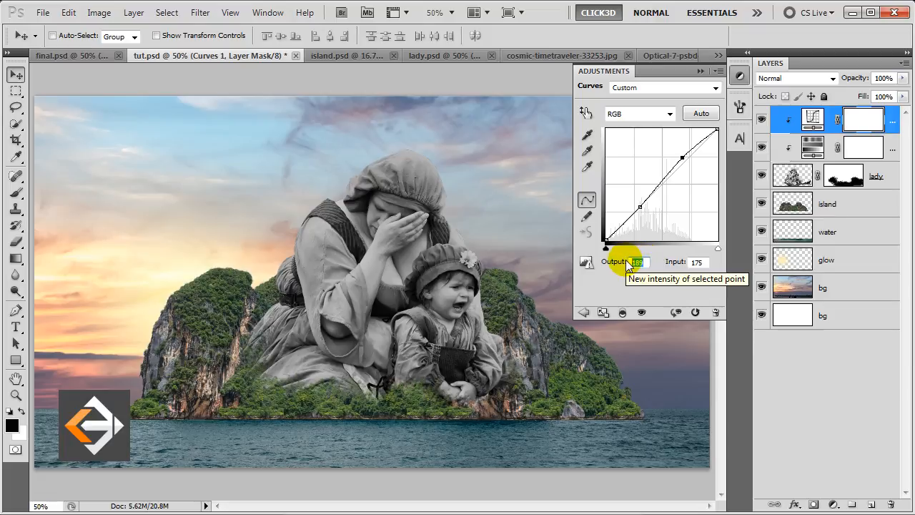
{"action": "type", "text": "205"}
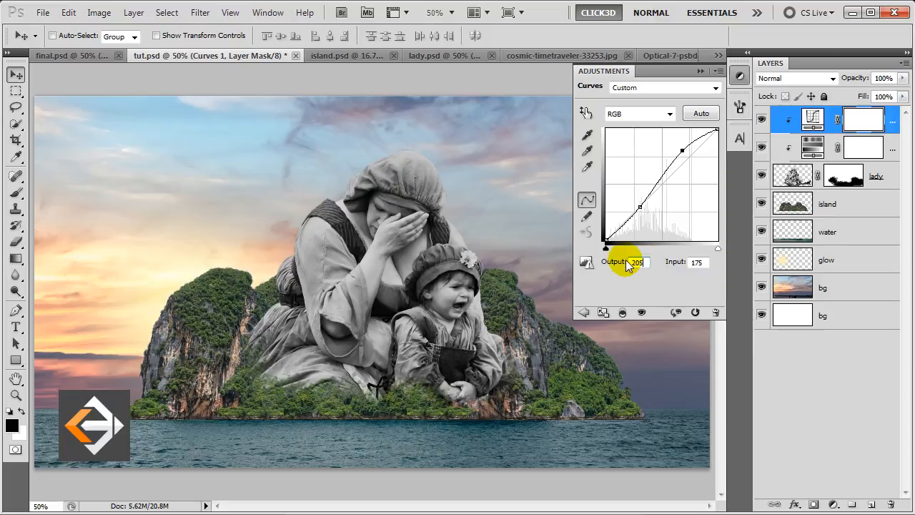
{"action": "key", "text": "Tab"}
{"action": "type", "text": "164"}
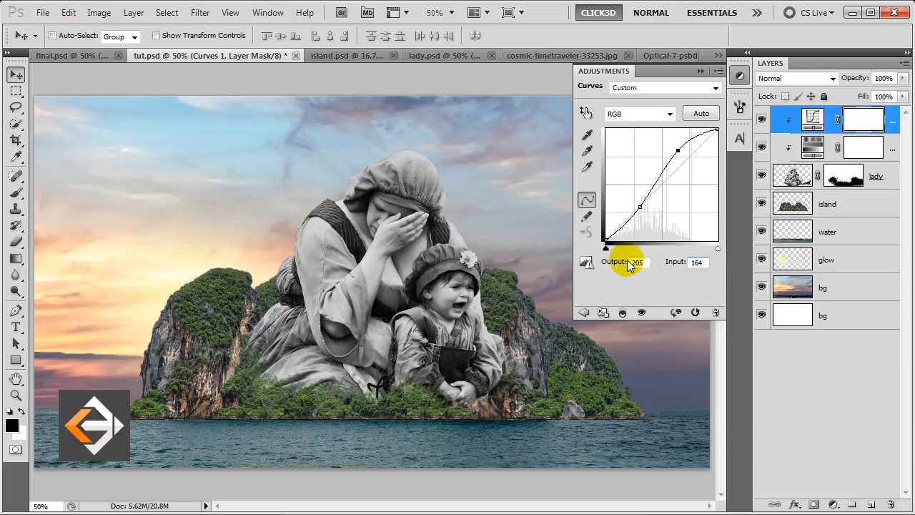
{"action": "left_click", "coordinate": [639, 207]}
{"action": "left_click_drag", "start_coordinate": [643, 264], "coordinate": [620, 267]}
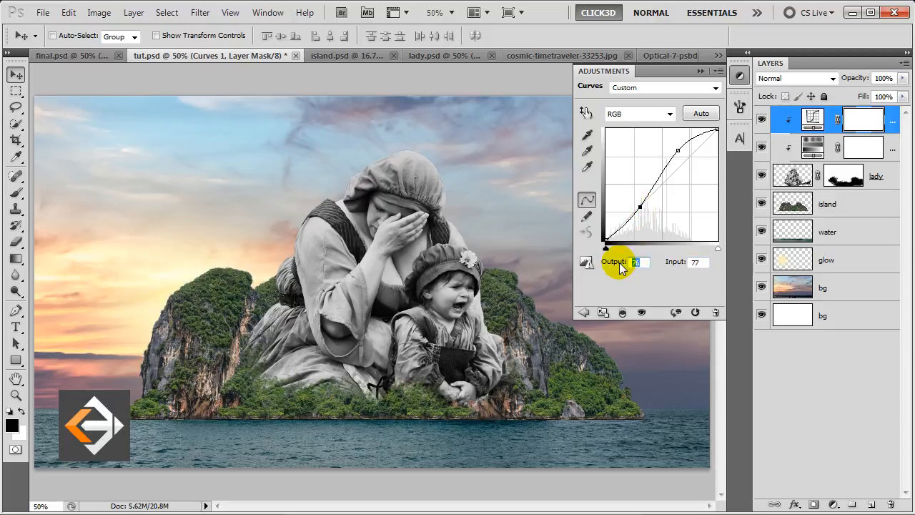
{"action": "type", "text": "66"}
{"action": "key", "text": "Tab"}
{"action": "type", "text": "69"}
{"action": "left_click", "coordinate": [701, 71]}
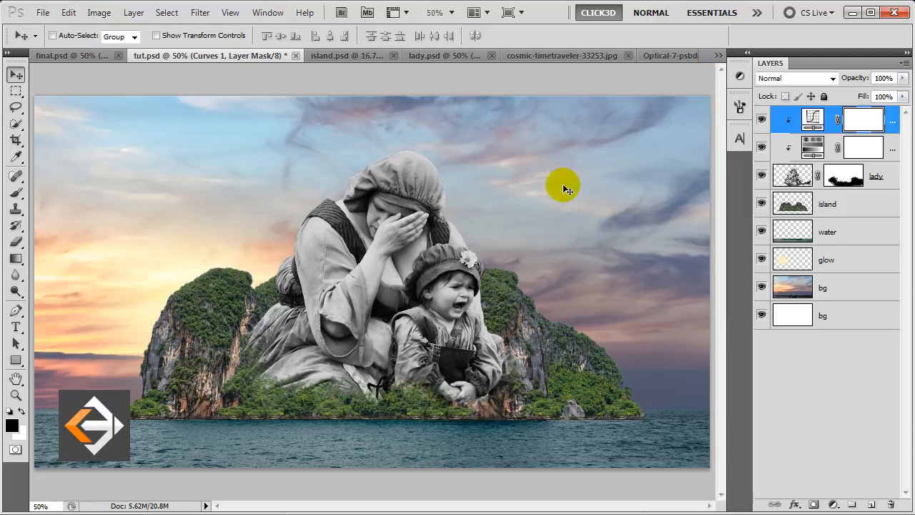
- Bring the cliff photo from cosmic-timetraveler-33253.jpg into tut.psd above the lady adjustments and name its layer "texture"
{"action": "left_click", "coordinate": [577, 57]}
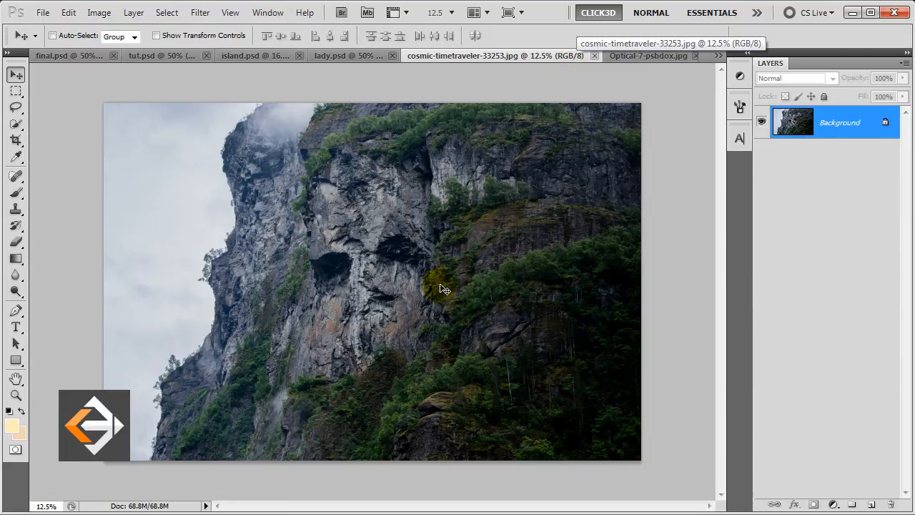
{"action": "left_click", "coordinate": [158, 57]}
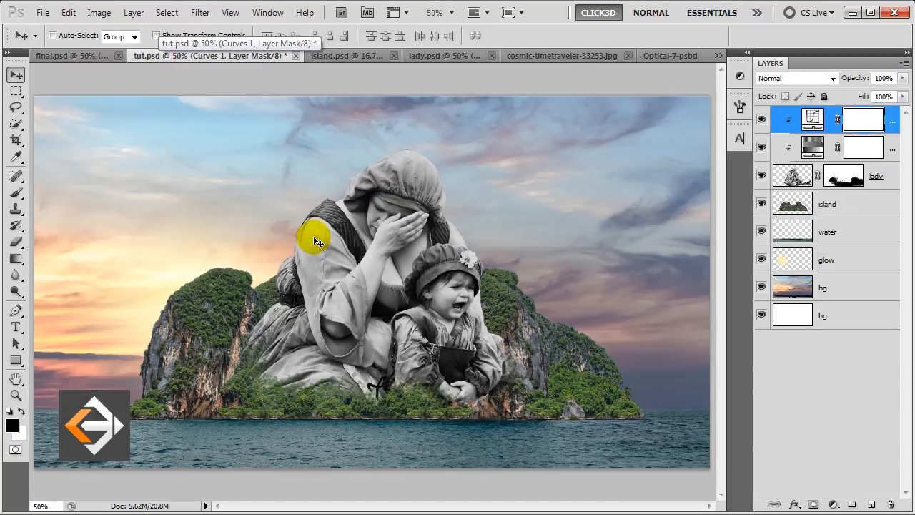
{"action": "key", "text": "ctrl+v"}
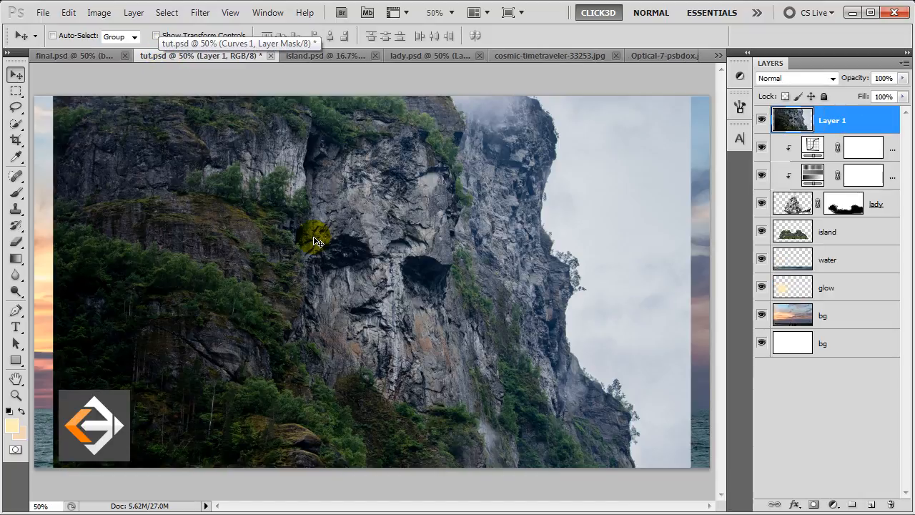
{"action": "double_click", "coordinate": [831, 120]}
{"action": "type", "text": "t"}
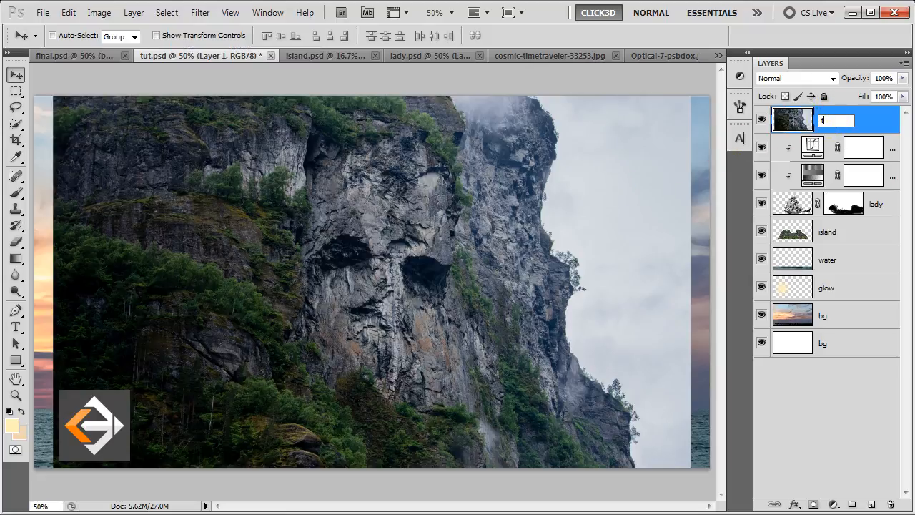
{"action": "type", "text": "exture"}
{"action": "key", "text": "Return"}
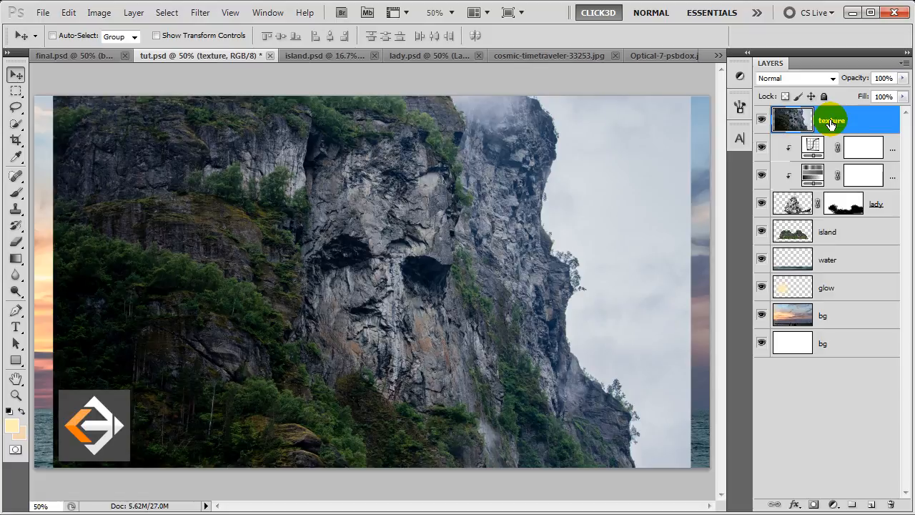
- Clip the texture layer to the lady layer and blend it in Hard Light mode at 67% opacity
{"action": "right_click", "coordinate": [832, 123]}
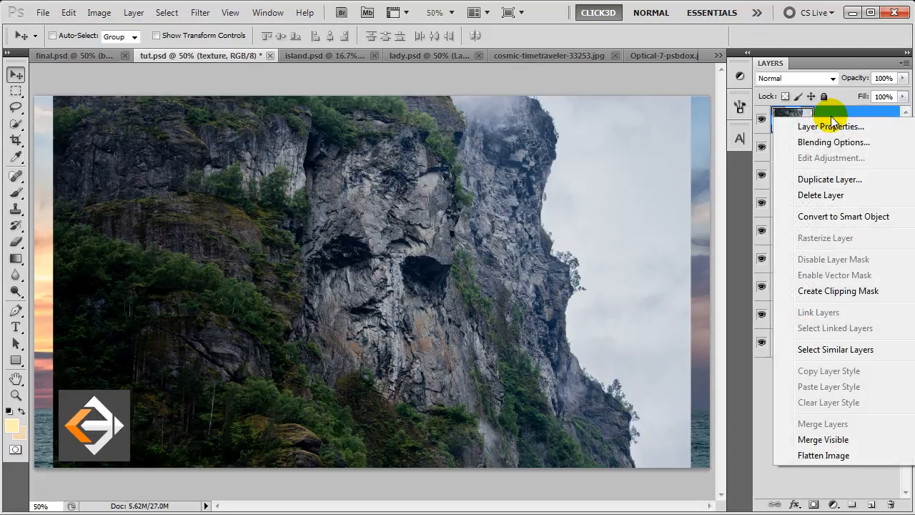
{"action": "left_click", "coordinate": [805, 292]}
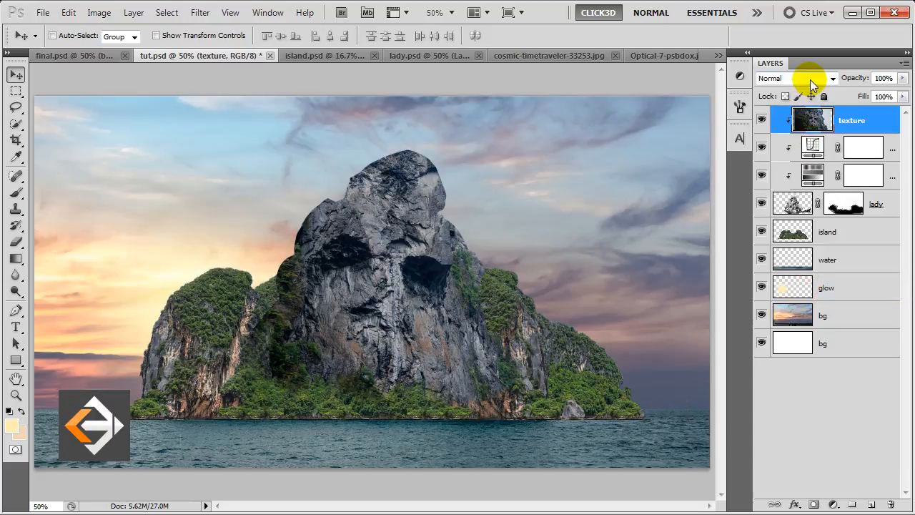
{"action": "left_click", "coordinate": [809, 80]}
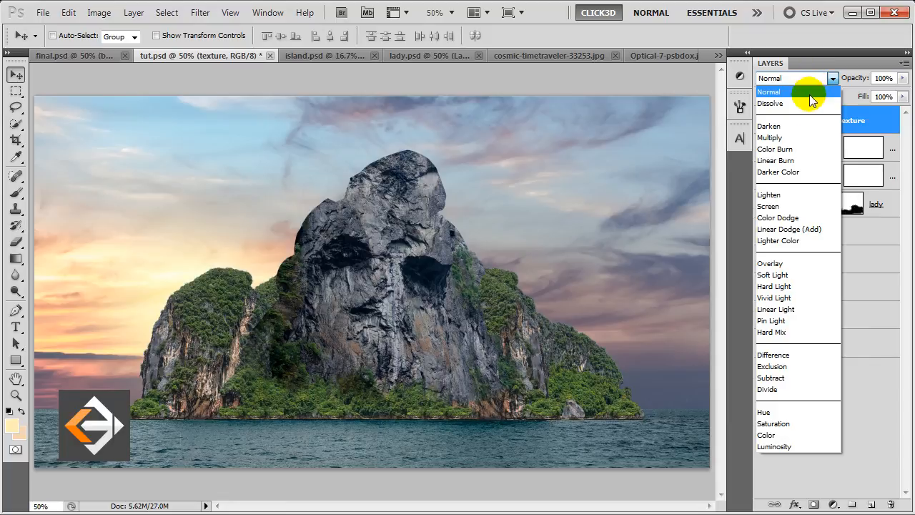
{"action": "left_click", "coordinate": [788, 286]}
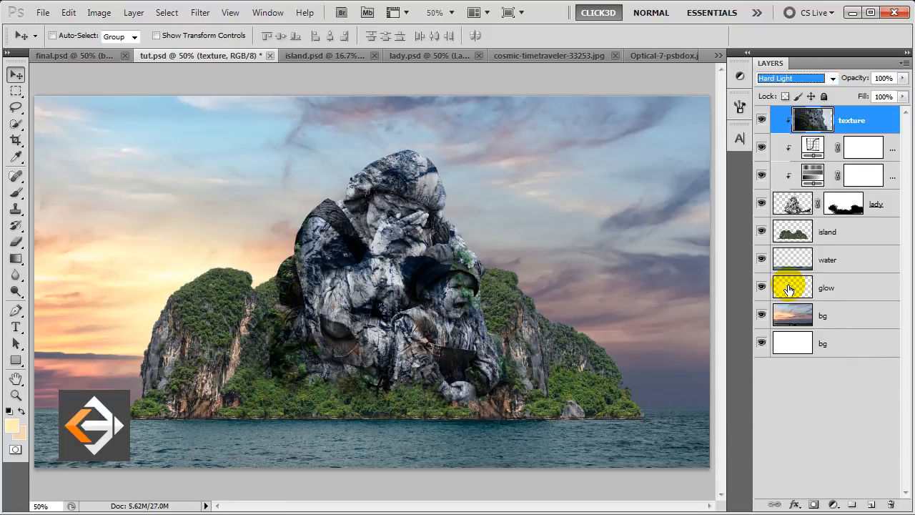
{"action": "left_click_drag", "start_coordinate": [902, 83], "coordinate": [880, 95]}
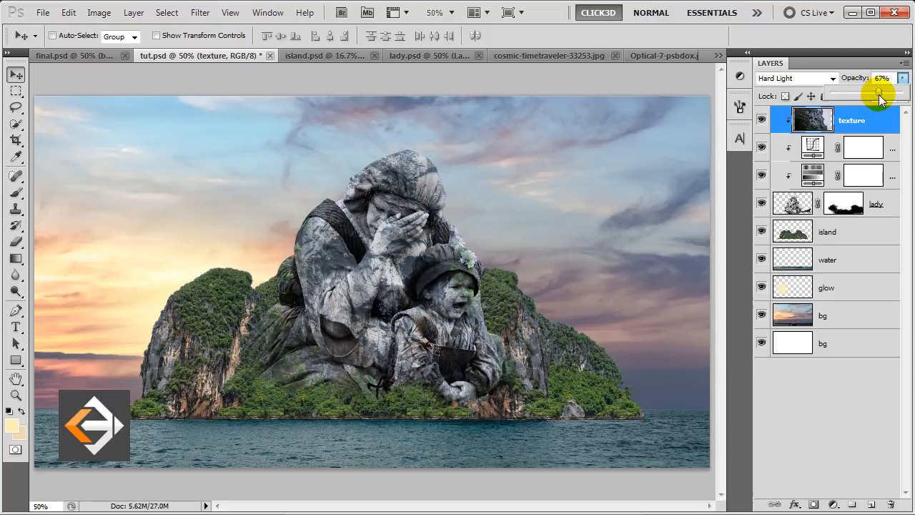
{"action": "left_click_drag", "start_coordinate": [878, 93], "coordinate": [878, 93]}
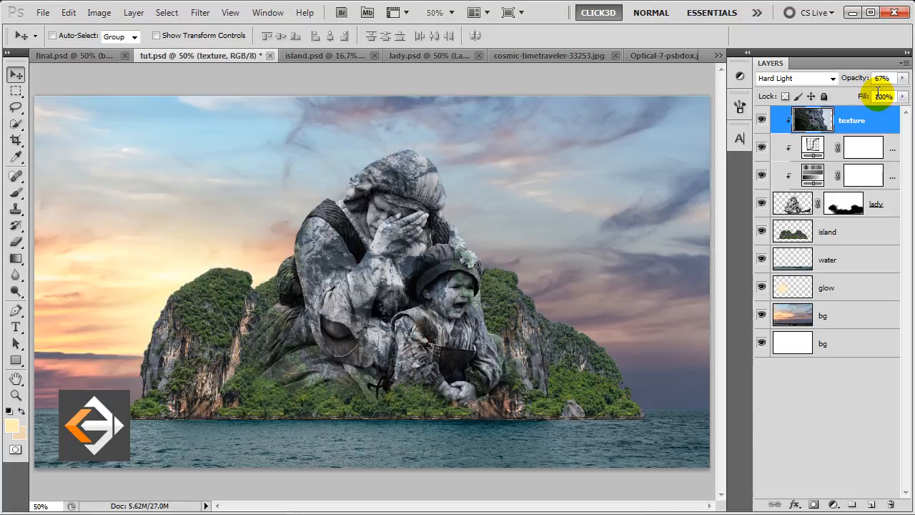
{"action": "left_click", "coordinate": [876, 118]}
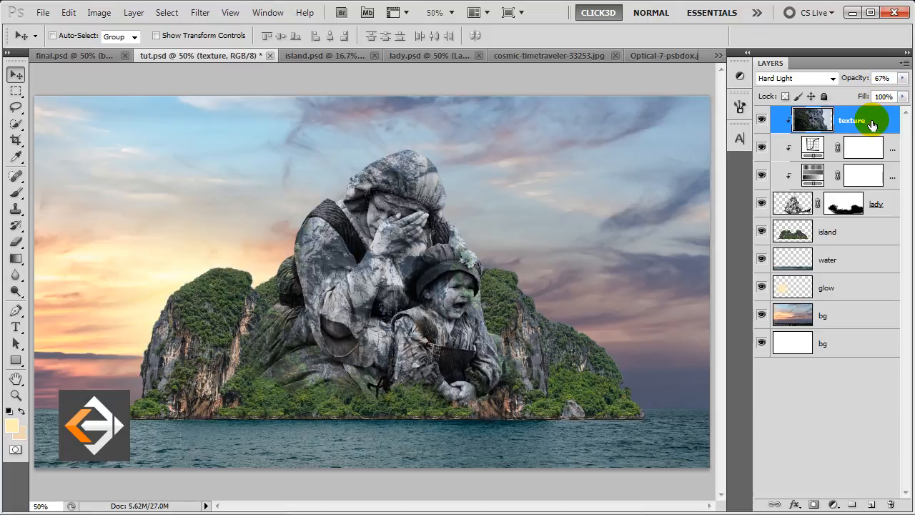
- Add a clipped Curves adjustment above the texture layer with an RGB curve point at output 156, input 184
{"action": "left_click", "coordinate": [833, 506]}
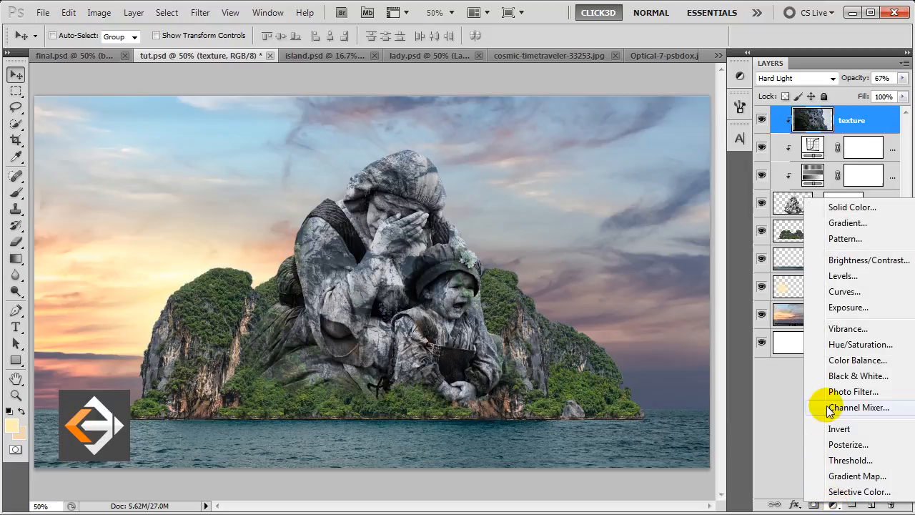
{"action": "left_click", "coordinate": [831, 292]}
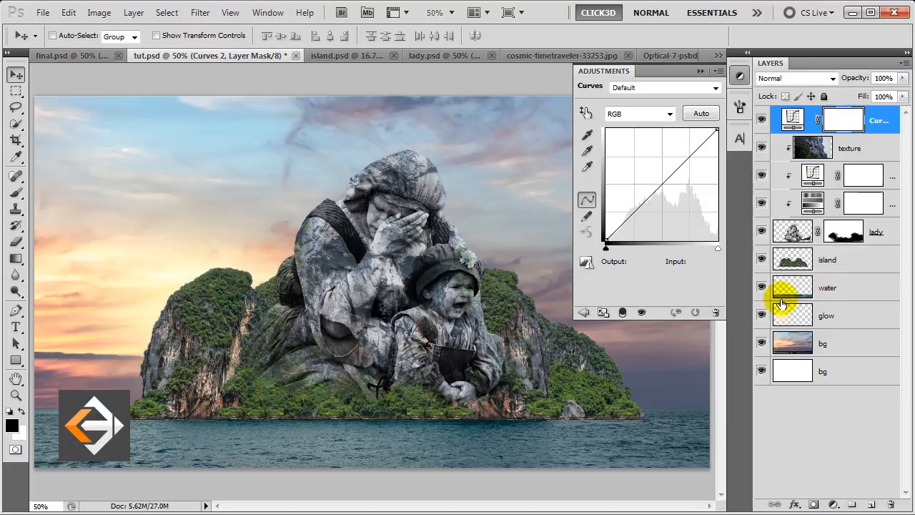
{"action": "left_click", "coordinate": [623, 314]}
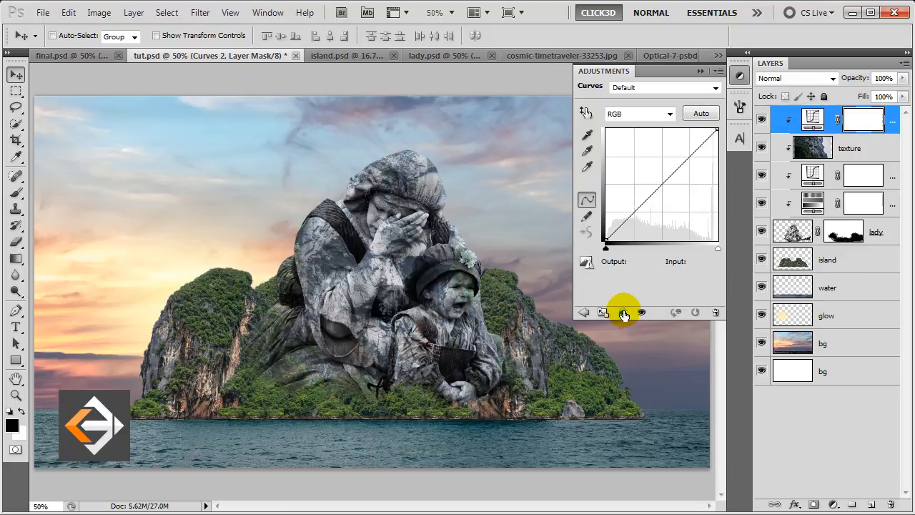
{"action": "left_click_drag", "start_coordinate": [678, 168], "coordinate": [679, 173]}
{"action": "left_click_drag", "start_coordinate": [644, 263], "coordinate": [623, 263]}
{"action": "type", "text": "156"}
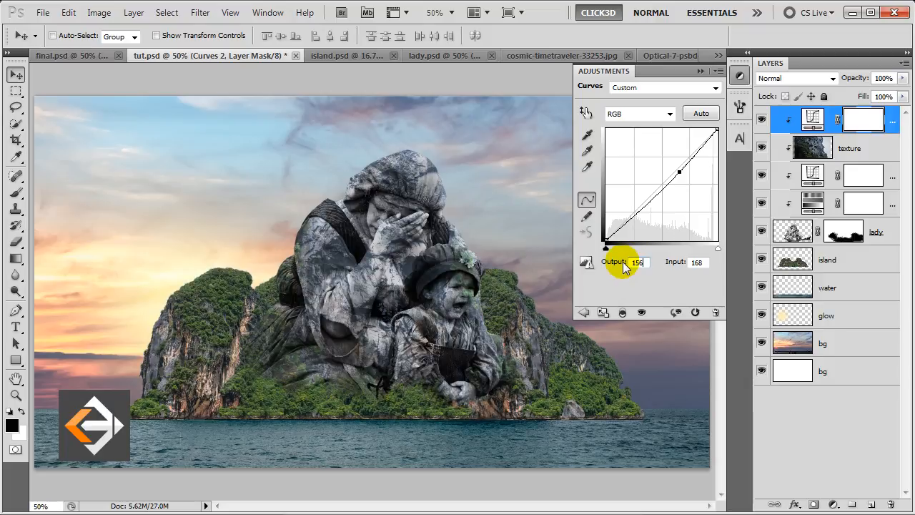
{"action": "key", "text": "Tab"}
{"action": "type", "text": "184"}
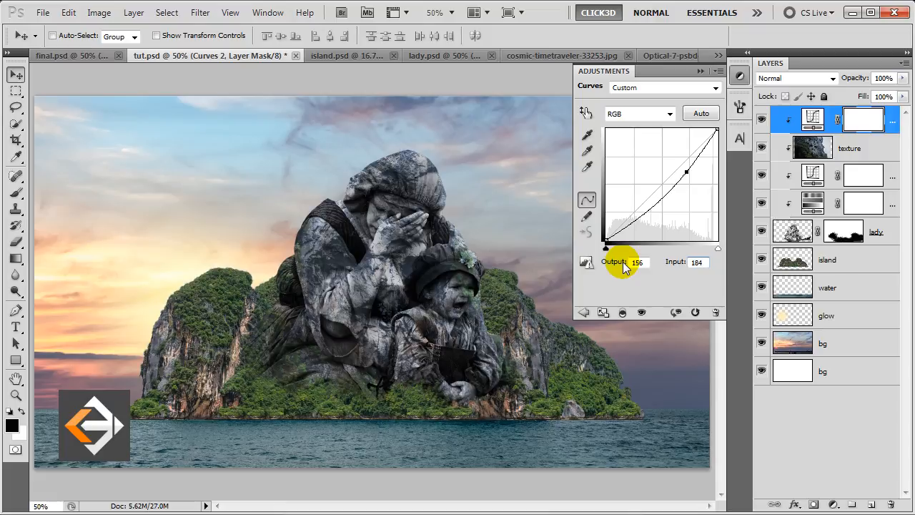
{"action": "left_click", "coordinate": [700, 72]}
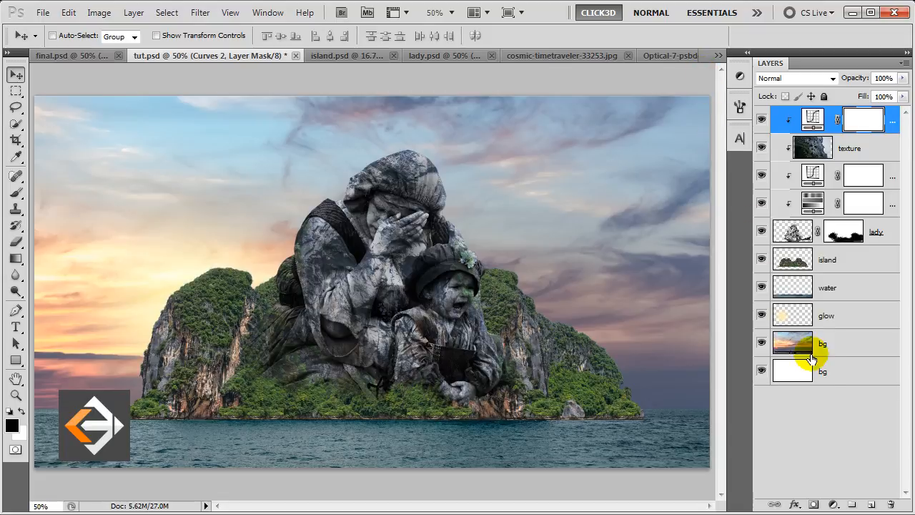
- Add a clipped Hue/Saturation adjustment above the new Curves layer with hue 2 and saturation -13
{"action": "left_click", "coordinate": [834, 504]}
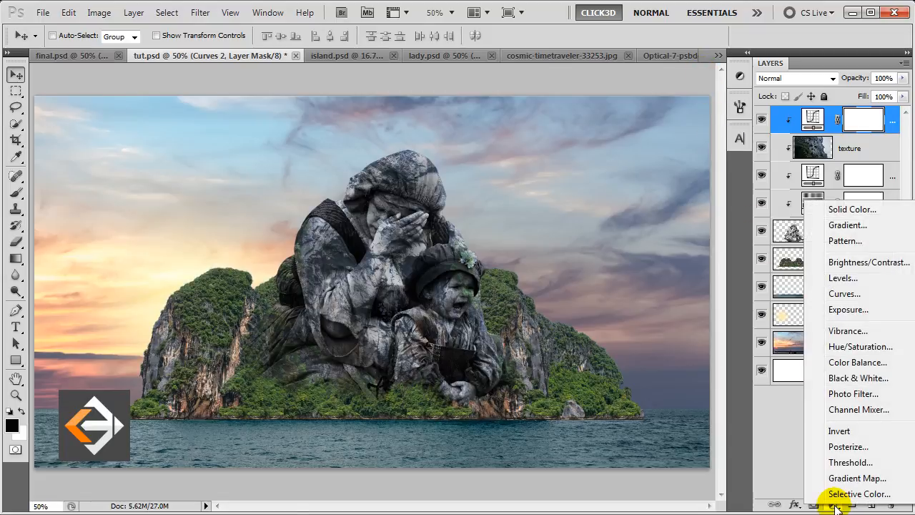
{"action": "left_click", "coordinate": [853, 350]}
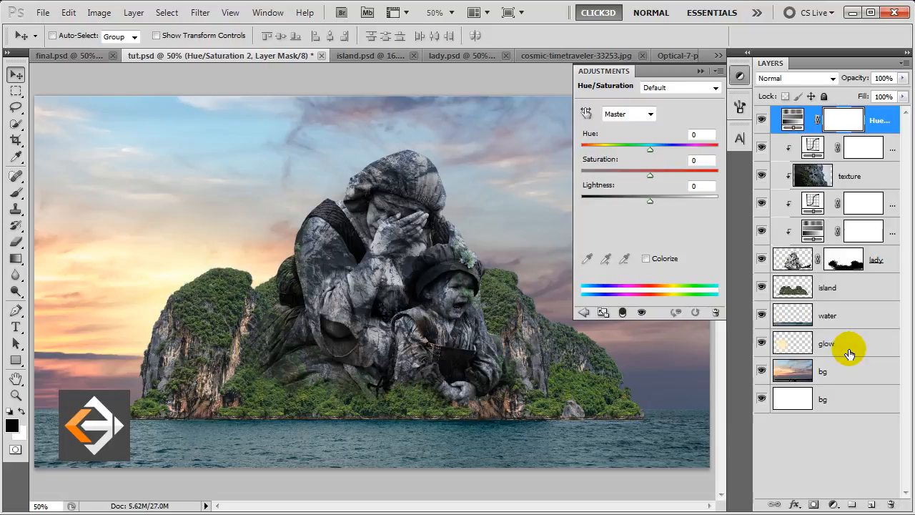
{"action": "left_click", "coordinate": [622, 313]}
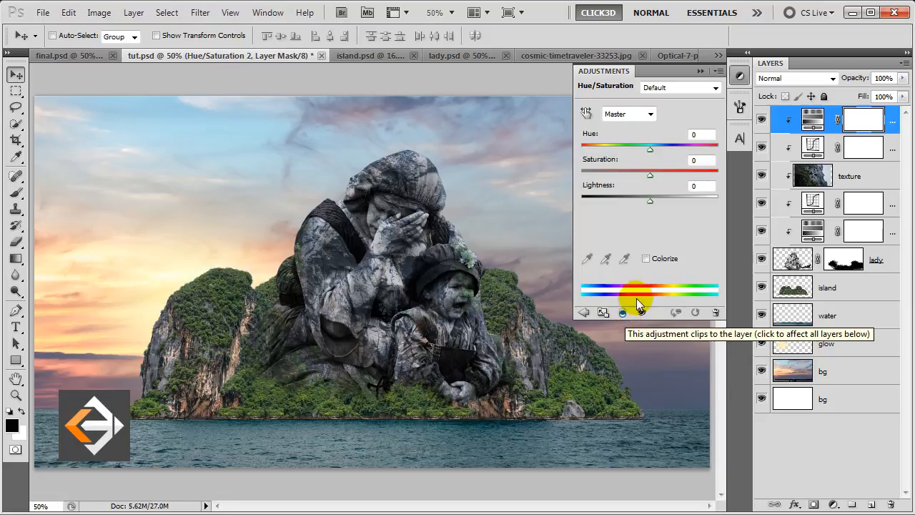
{"action": "left_click", "coordinate": [702, 135]}
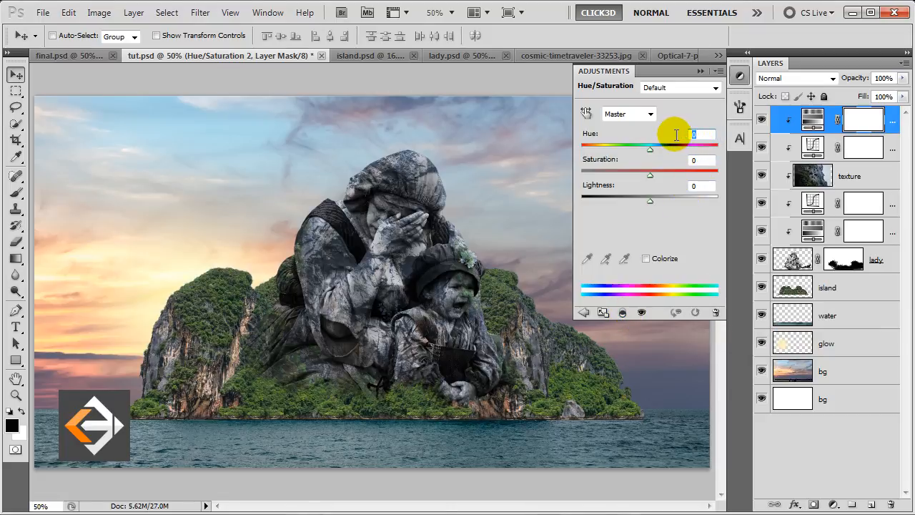
{"action": "type", "text": "2"}
{"action": "type", "text": "-13"}
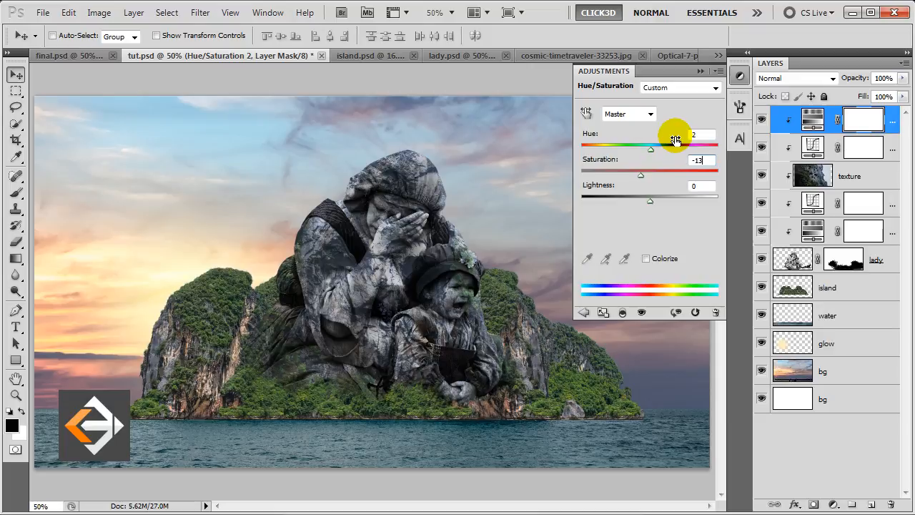
{"action": "key", "text": "Tab"}
{"action": "left_click", "coordinate": [699, 71]}
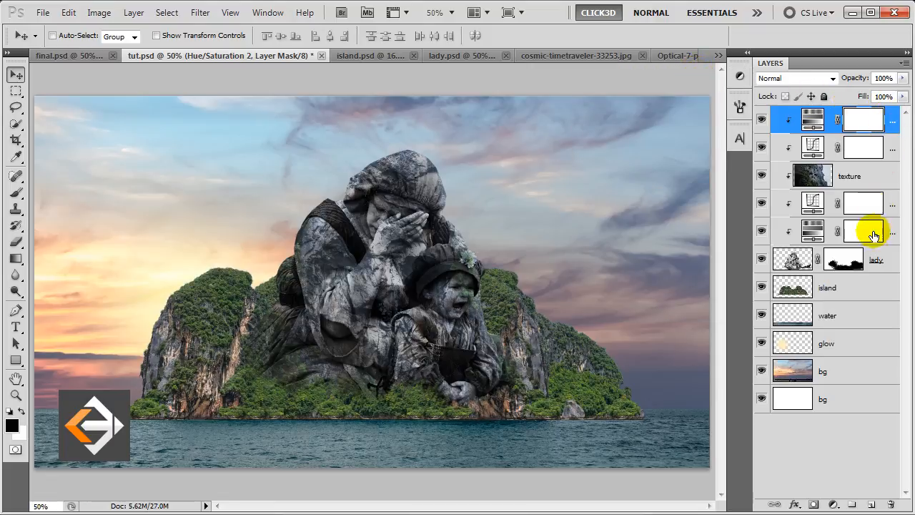
- Group all layers from the top Hue/Saturation adjustment down to the island layer and name the group "work"
{"action": "left_click", "coordinate": [859, 288], "text": "shift"}
{"action": "key", "text": "ctrl+g"}
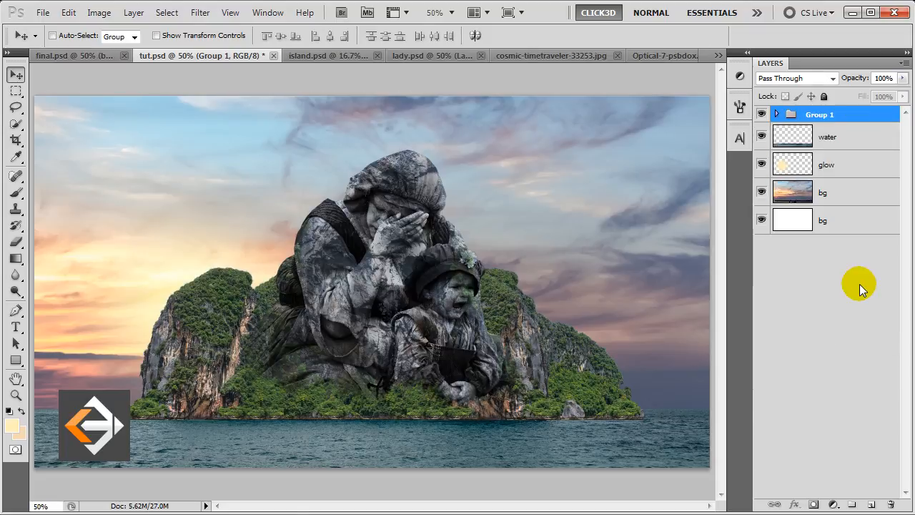
{"action": "double_click", "coordinate": [815, 116]}
{"action": "type", "text": "work"}
{"action": "key", "text": "Return"}
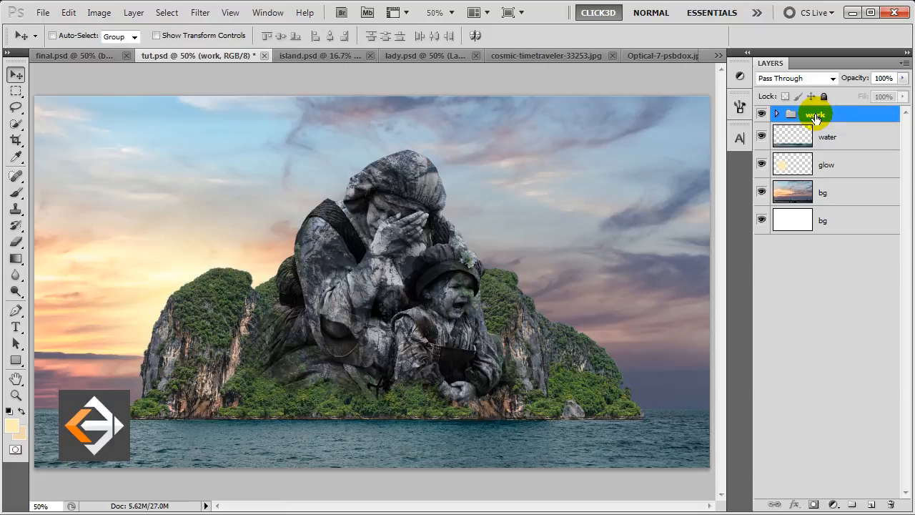
- Merge a duplicate of the work group into a single layer and hide the original group
{"action": "left_click_drag", "start_coordinate": [816, 117], "coordinate": [871, 503]}
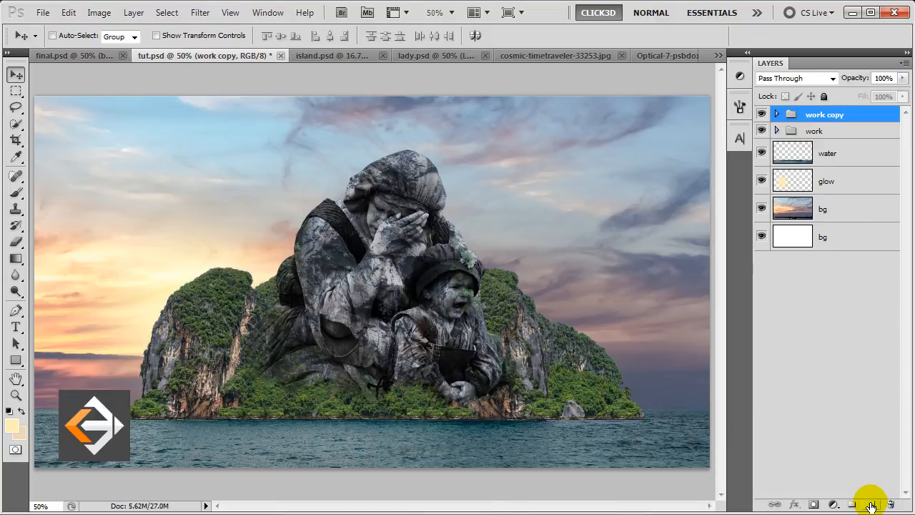
{"action": "right_click", "coordinate": [806, 115]}
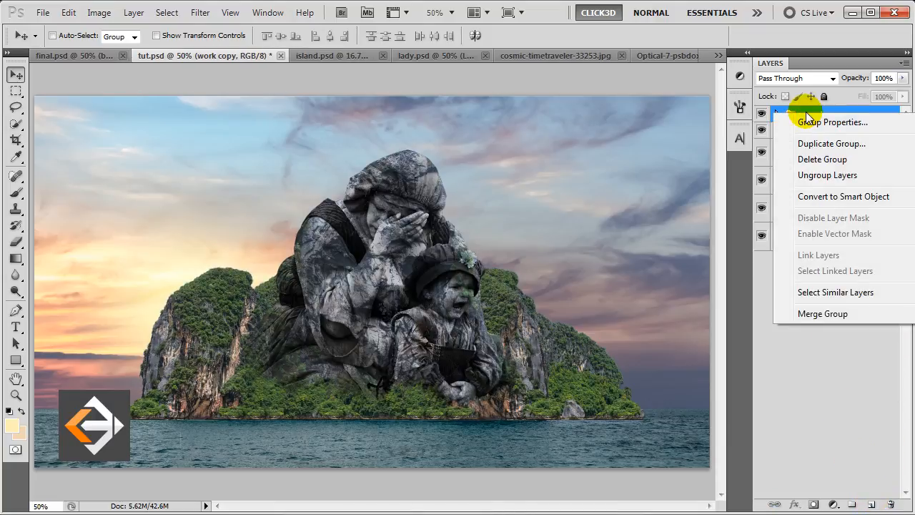
{"action": "left_click", "coordinate": [815, 314]}
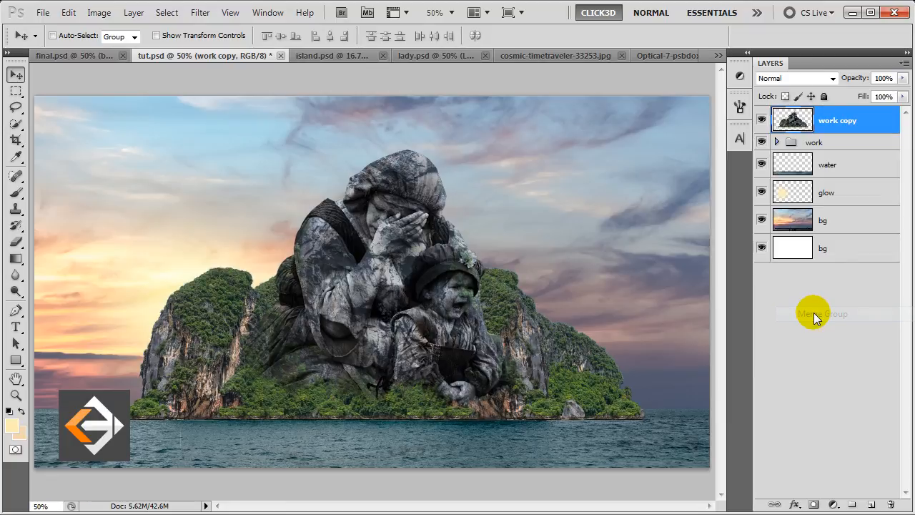
{"action": "left_click", "coordinate": [761, 142]}
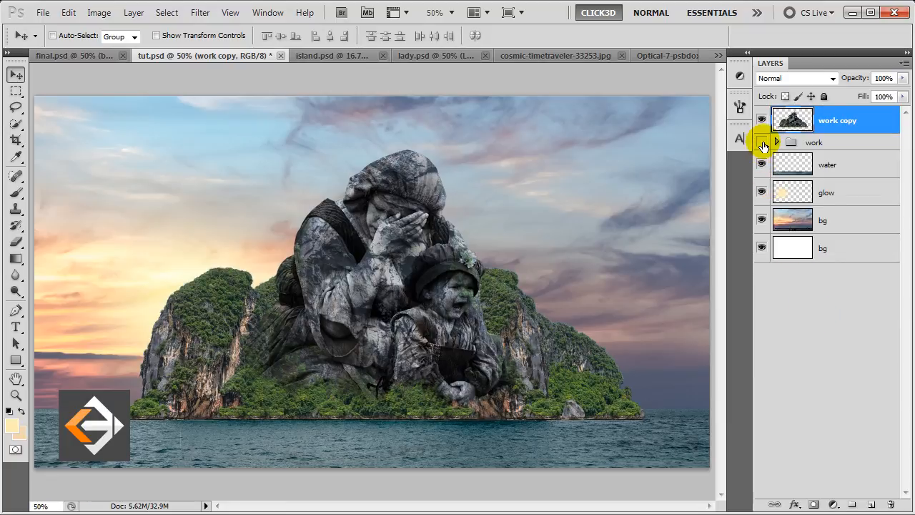
- Rename the merged work copy layer as "main"
{"action": "double_click", "coordinate": [833, 122]}
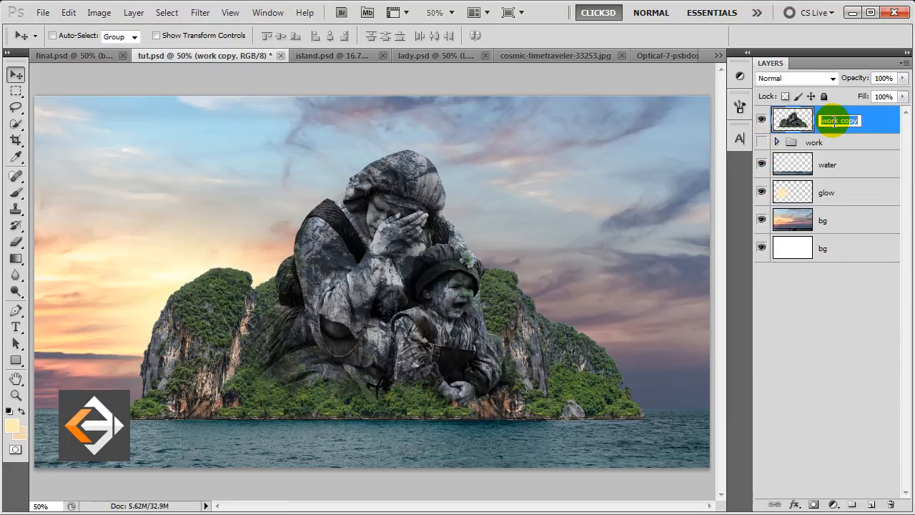
{"action": "type", "text": "ma"}
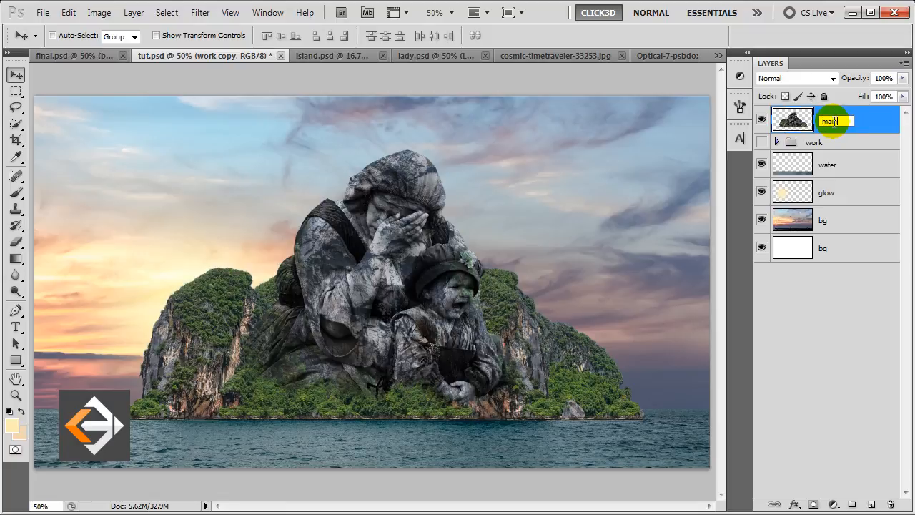
{"action": "type", "text": "in"}
{"action": "key", "text": "Return"}
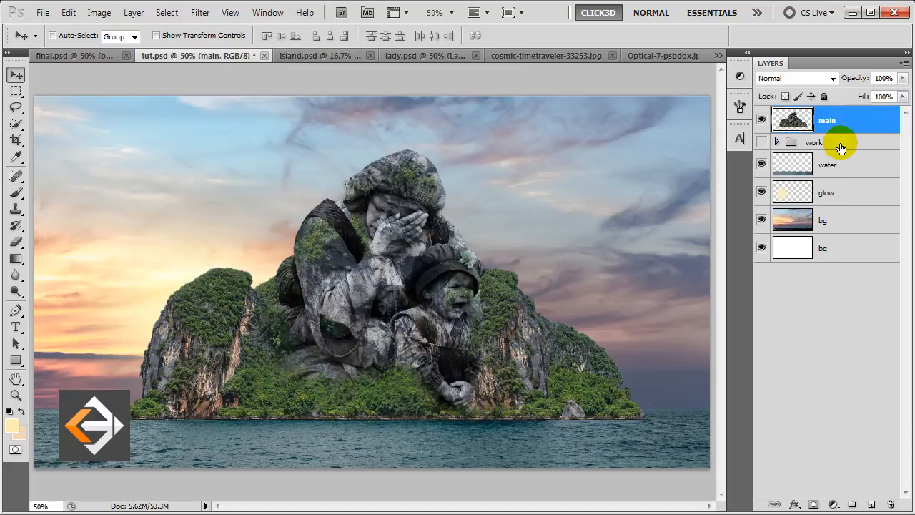
- Add a new layer named "color" above the main layer and clip it to main
{"action": "left_click", "coordinate": [870, 505]}
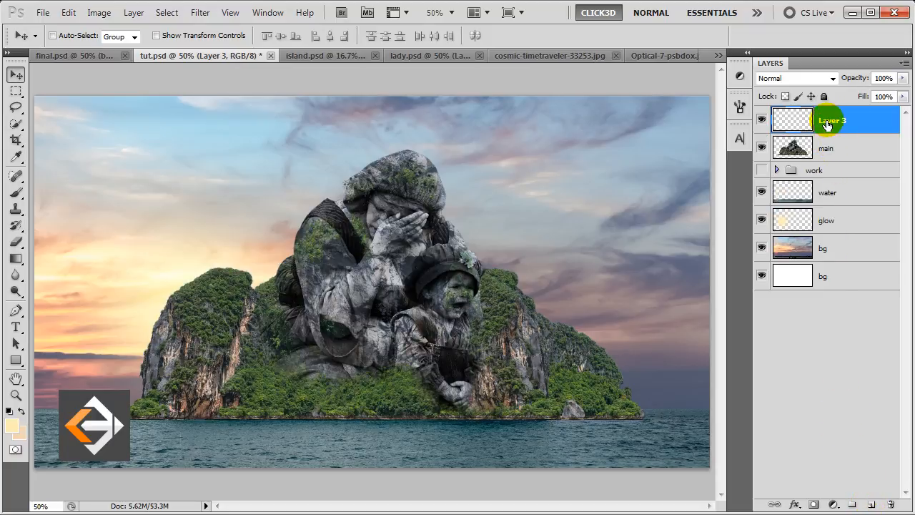
{"action": "type", "text": "color"}
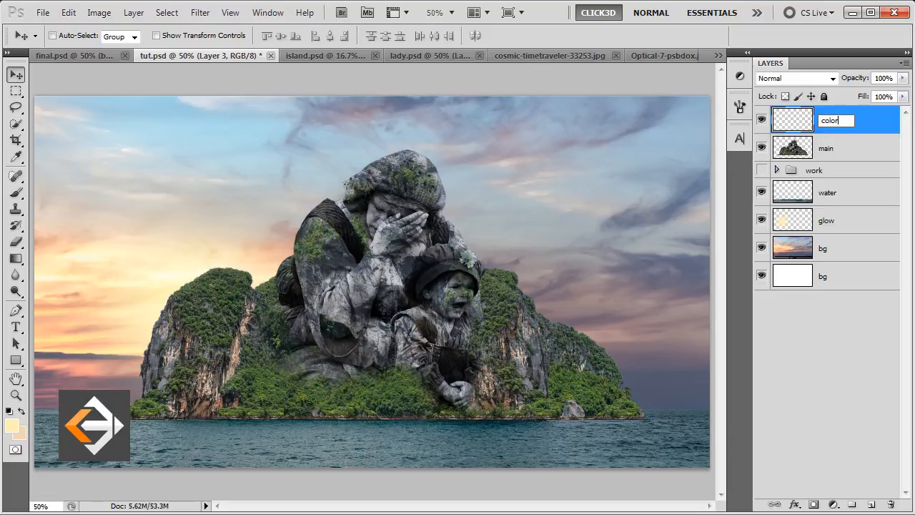
{"action": "key", "text": "Return"}
{"action": "right_click", "coordinate": [827, 123]}
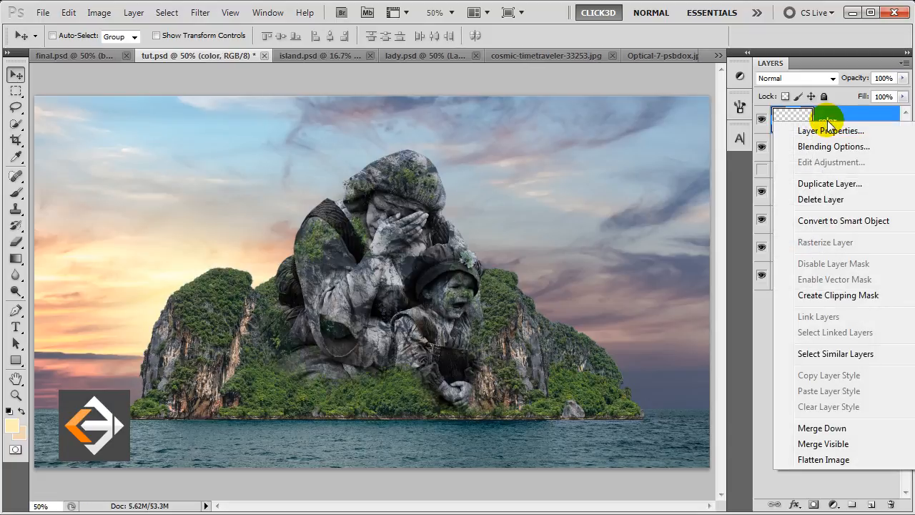
{"action": "left_click", "coordinate": [808, 294]}
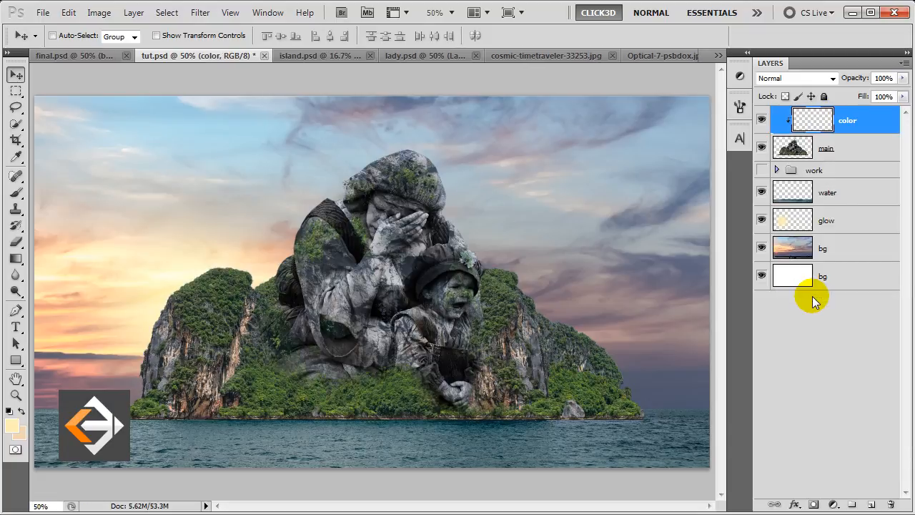
- Set the foreground color to #f4d5b2 and choose the soft round 500 px brush
{"action": "left_click", "coordinate": [16, 426]}
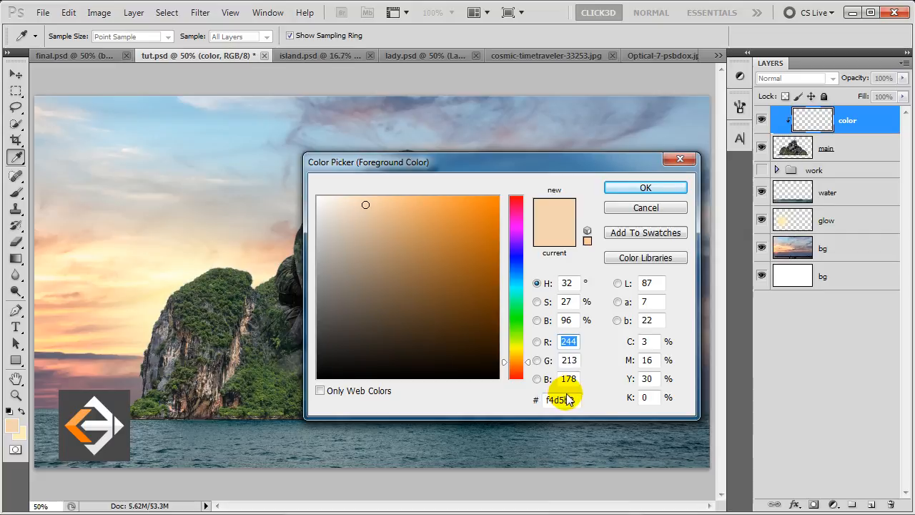
{"action": "left_click", "coordinate": [638, 188]}
{"action": "key", "text": "v"}
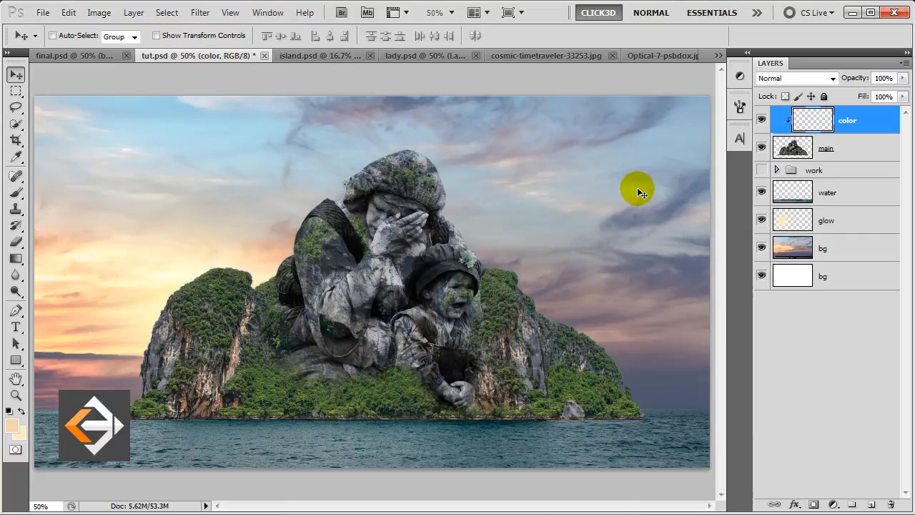
{"action": "left_click", "coordinate": [17, 192]}
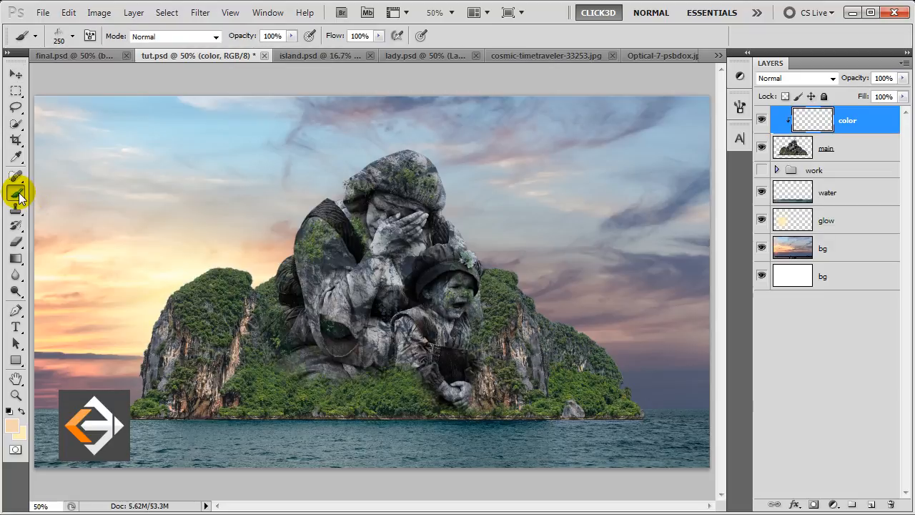
{"action": "right_click", "coordinate": [139, 151]}
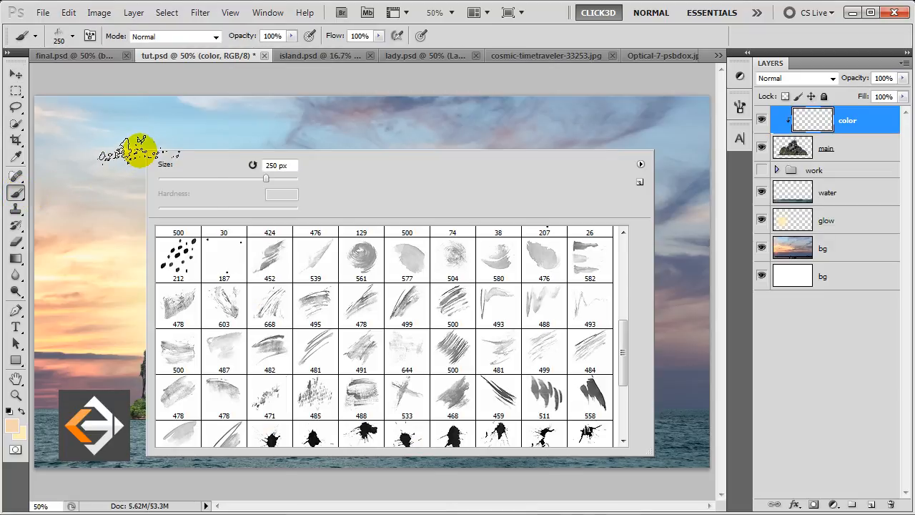
{"action": "left_click_drag", "start_coordinate": [626, 337], "coordinate": [619, 300]}
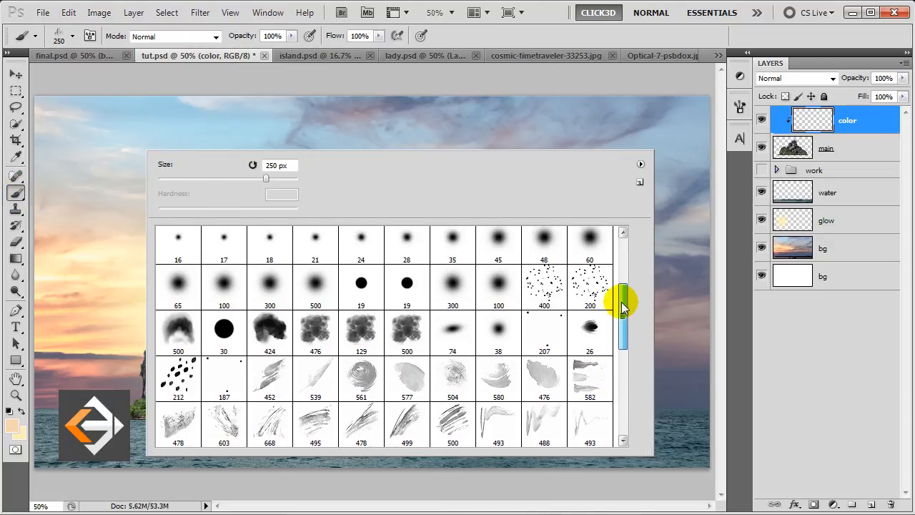
{"action": "double_click", "coordinate": [319, 295]}
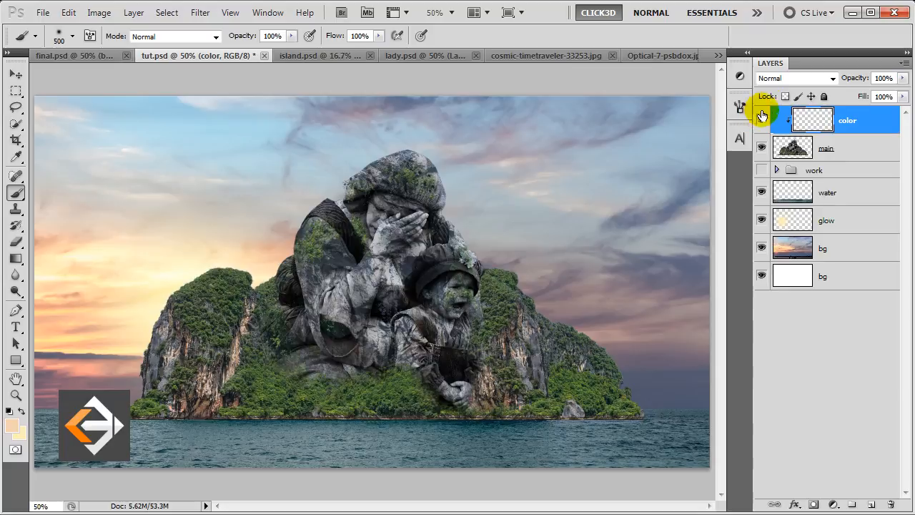
- Set the color layer to Overlay and paint warm light over the left peak and the mother's hat and shoulder, enlarging the brush as needed
{"action": "left_click", "coordinate": [792, 85]}
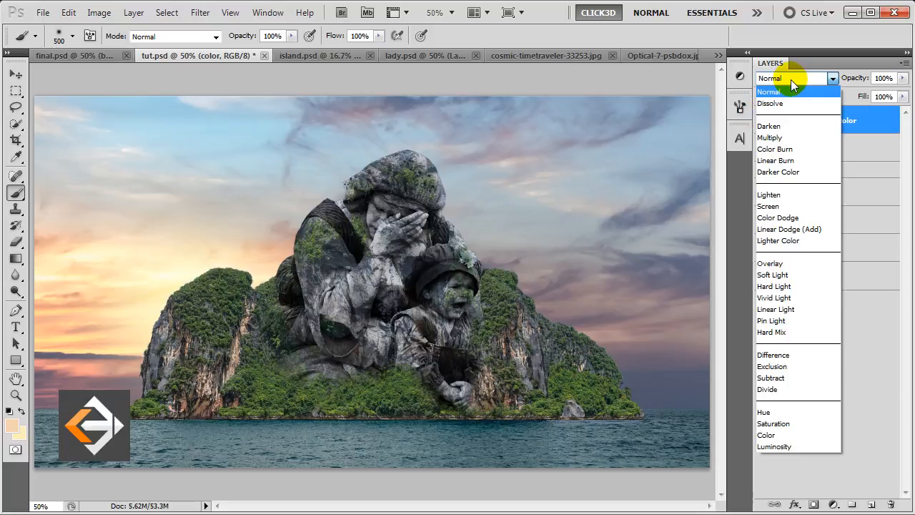
{"action": "left_click", "coordinate": [785, 263]}
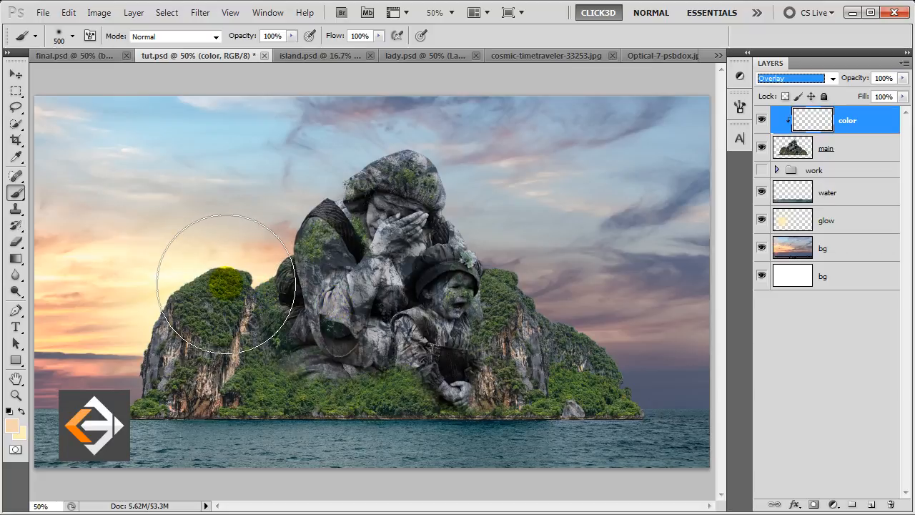
{"action": "left_click", "coordinate": [214, 283]}
{"action": "mouse_move", "coordinate": [180, 289]}
{"action": "left_mouse_down"}
{"action": "mouse_move", "coordinate": [254, 242]}
{"action": "mouse_move", "coordinate": [279, 193]}
{"action": "mouse_move", "coordinate": [328, 168]}
{"action": "left_mouse_up"}
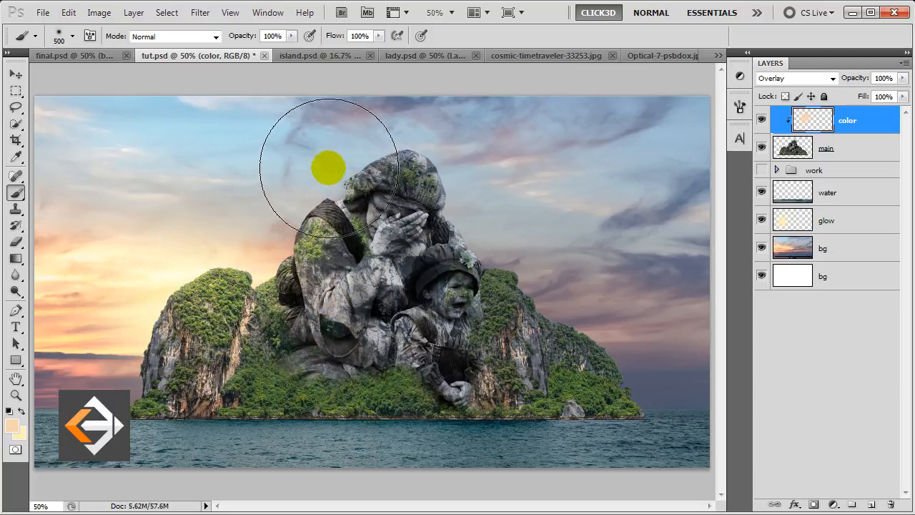
{"action": "left_click", "coordinate": [369, 150]}
{"action": "key", "text": "bracketright"}
{"action": "key", "text": "bracketright"}
{"action": "key", "text": "bracketright"}
{"action": "left_click", "coordinate": [294, 193]}
{"action": "key", "text": "bracketleft"}
{"action": "left_click", "coordinate": [178, 278]}
{"action": "key", "text": "bracketleft"}
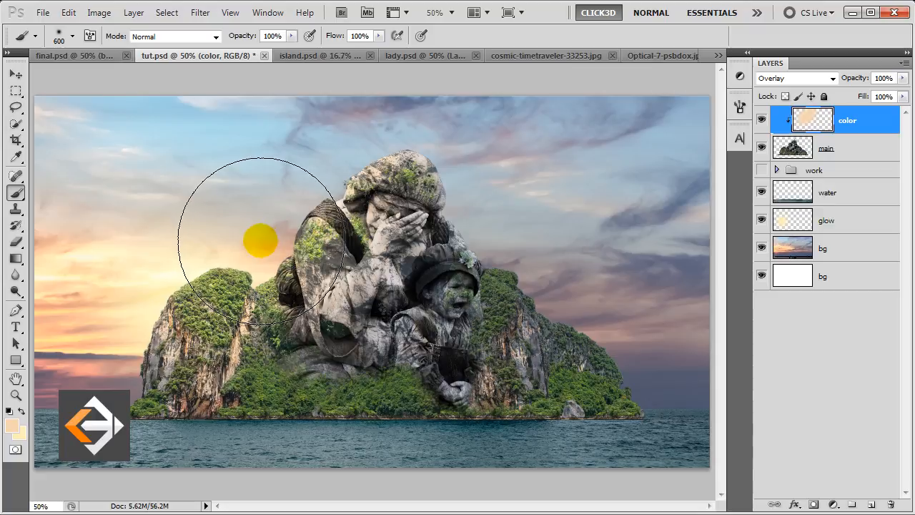
{"action": "key", "text": "v"}
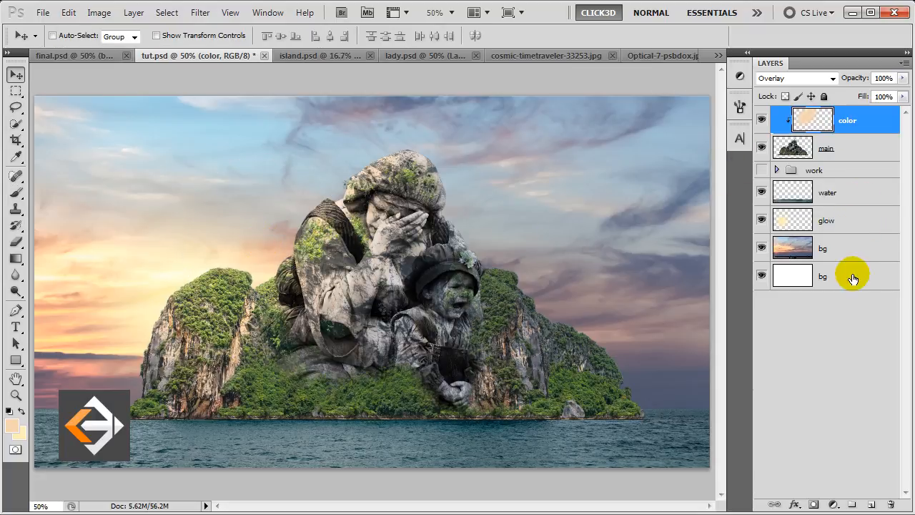
- Add a new layer named "dark" above the color layer and clip it to the layers below
{"action": "left_click", "coordinate": [872, 504]}
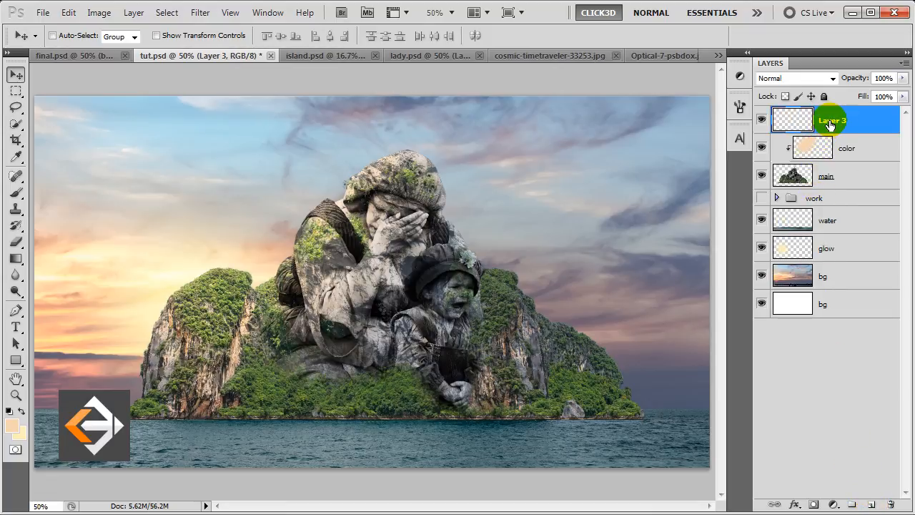
{"action": "type", "text": "dar"}
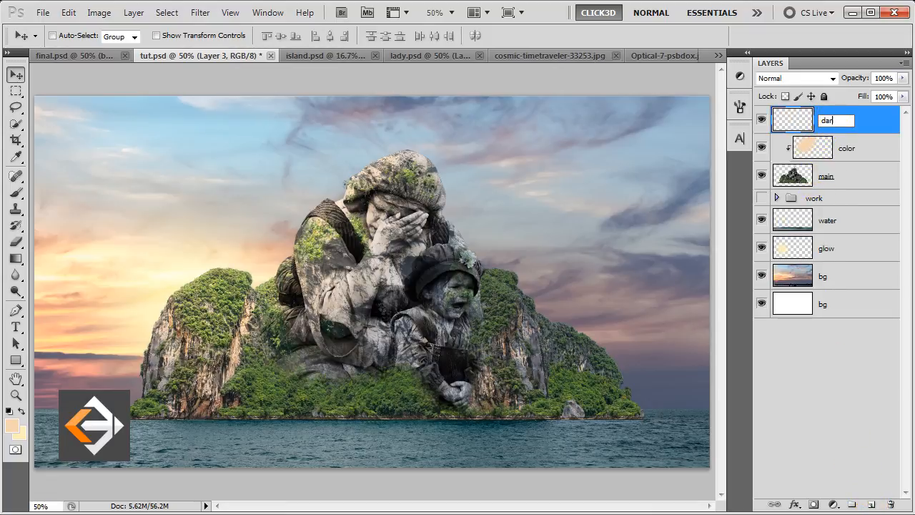
{"action": "key", "text": "Return"}
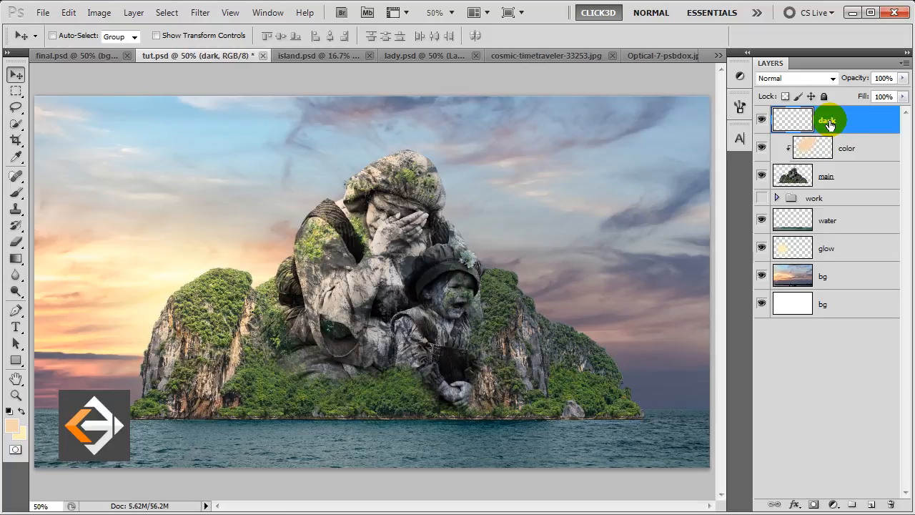
{"action": "right_click", "coordinate": [829, 125]}
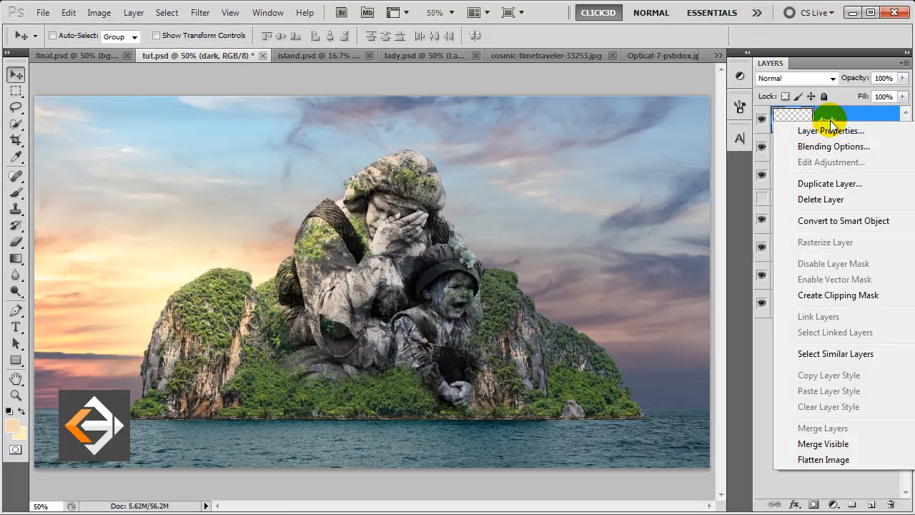
{"action": "left_click", "coordinate": [832, 295]}
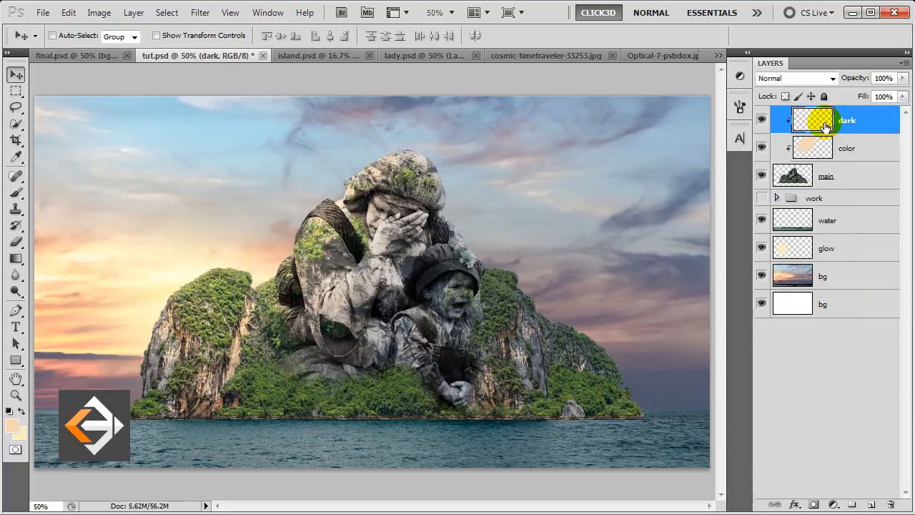
- Reduce the soft brush to 250 px and set the foreground color to black (#000000)
{"action": "left_click", "coordinate": [17, 194]}
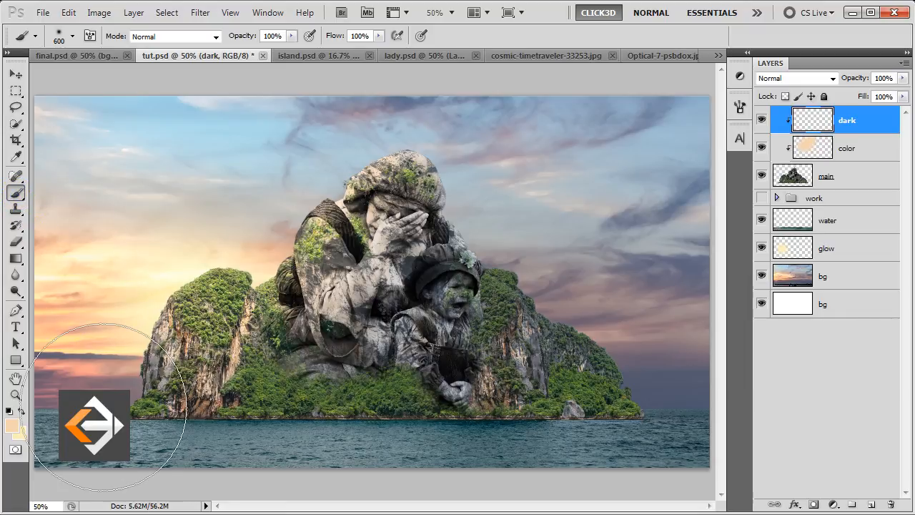
{"action": "key", "text": "bracketleft"}
{"action": "key", "text": "bracketleft"}
{"action": "key", "text": "bracketleft"}
{"action": "key", "text": "bracketleft"}
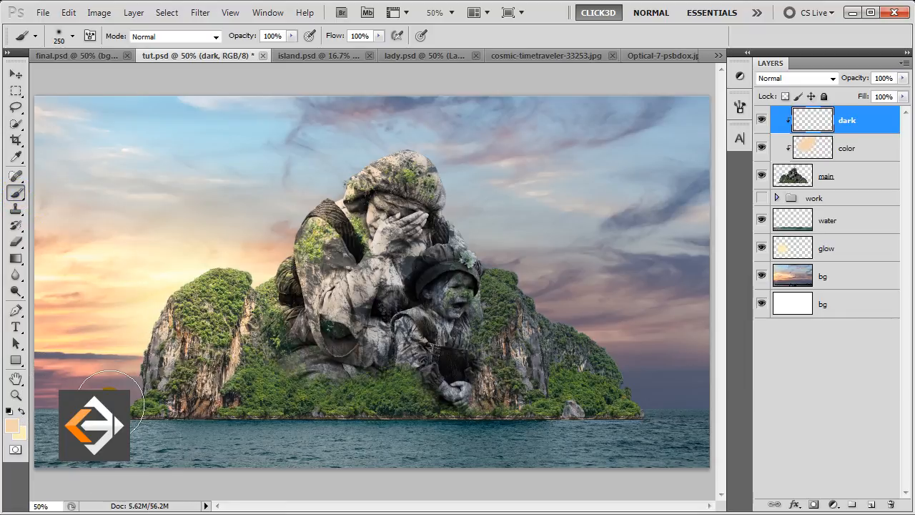
{"action": "left_click", "coordinate": [13, 425]}
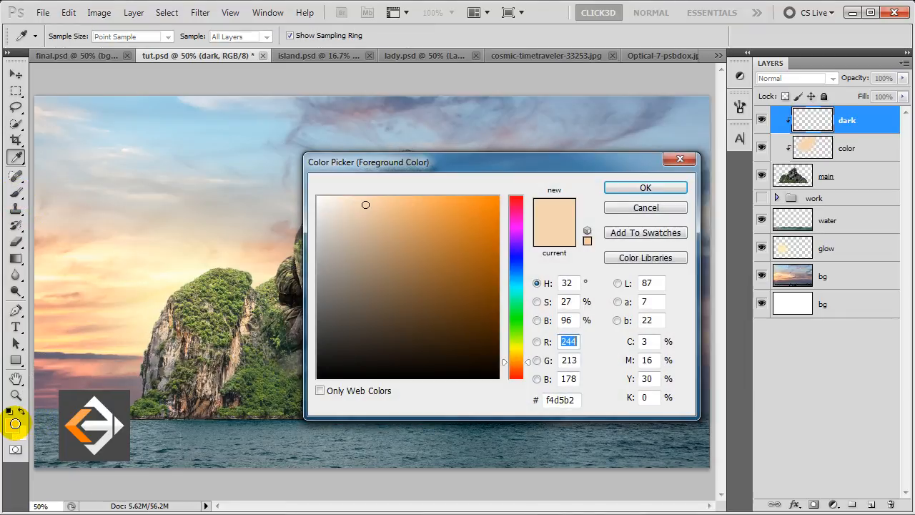
{"action": "left_click_drag", "start_coordinate": [323, 363], "coordinate": [312, 373]}
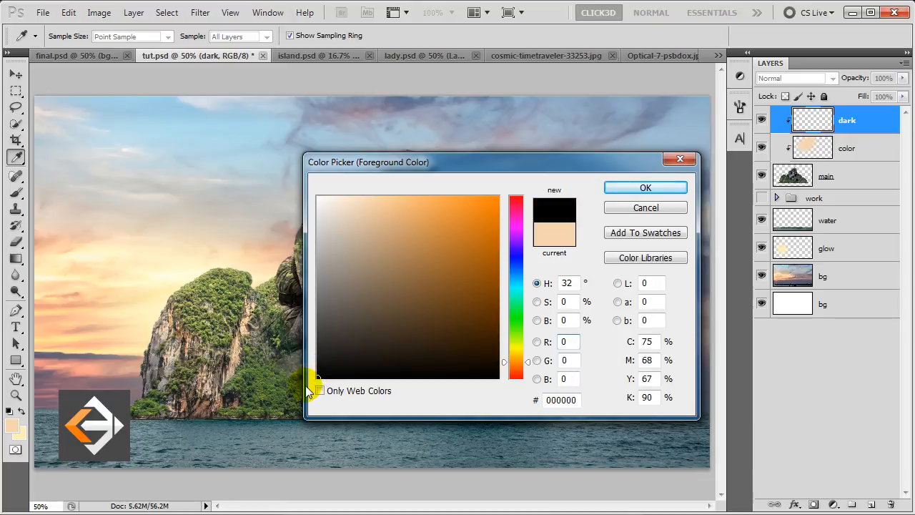
{"action": "left_click", "coordinate": [640, 188]}
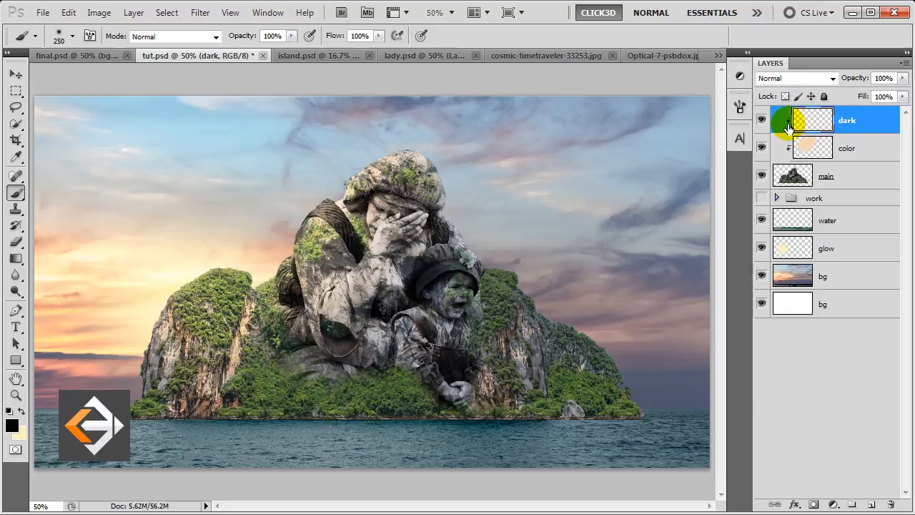
- Set the dark layer to Soft Light and paint black along the island's whole waterline, reducing the brush to 125 px
{"action": "left_click", "coordinate": [802, 80]}
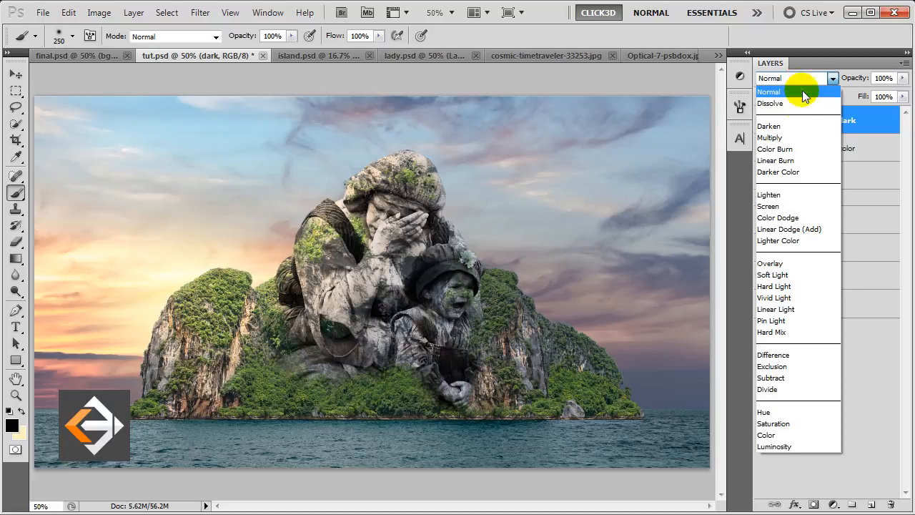
{"action": "left_click", "coordinate": [774, 274]}
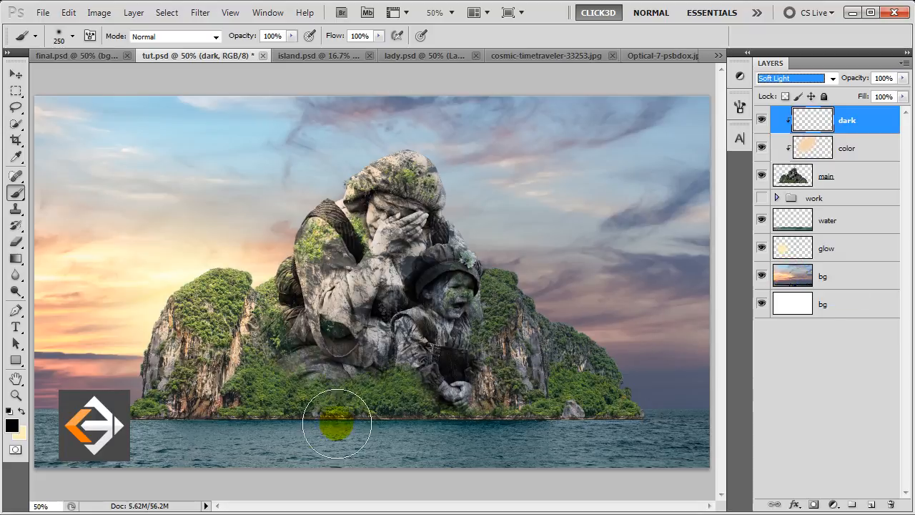
{"action": "left_click", "coordinate": [122, 428]}
{"action": "key", "text": "bracketleft"}
{"action": "key", "text": "bracketleft"}
{"action": "key", "text": "bracketleft"}
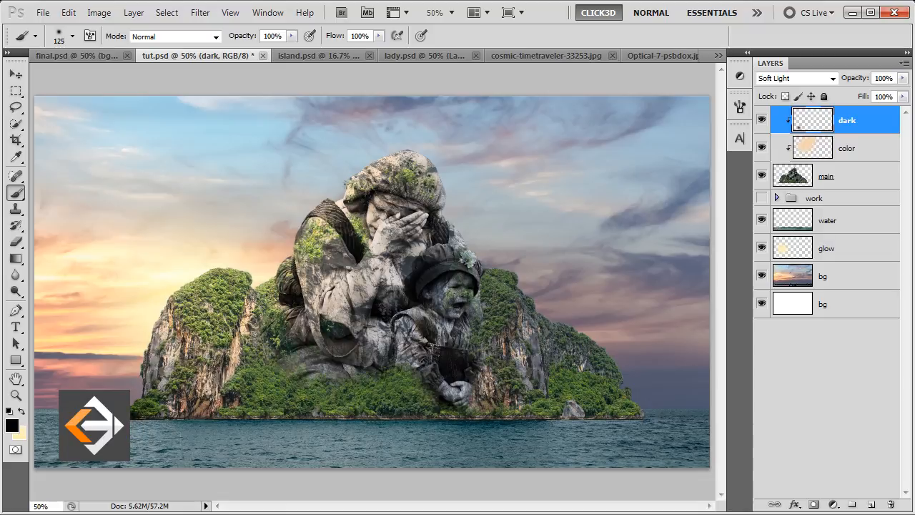
{"action": "left_click_drag", "start_coordinate": [154, 426], "coordinate": [663, 426]}
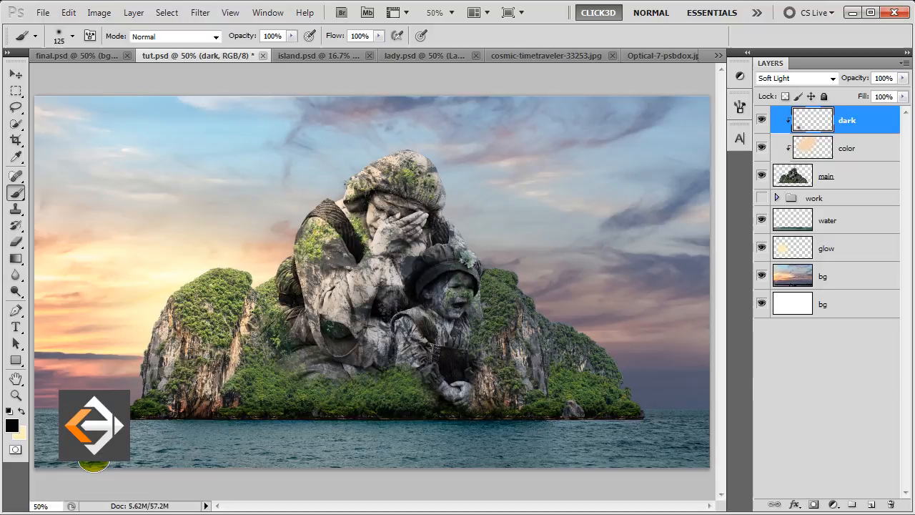
{"action": "key", "text": "v"}
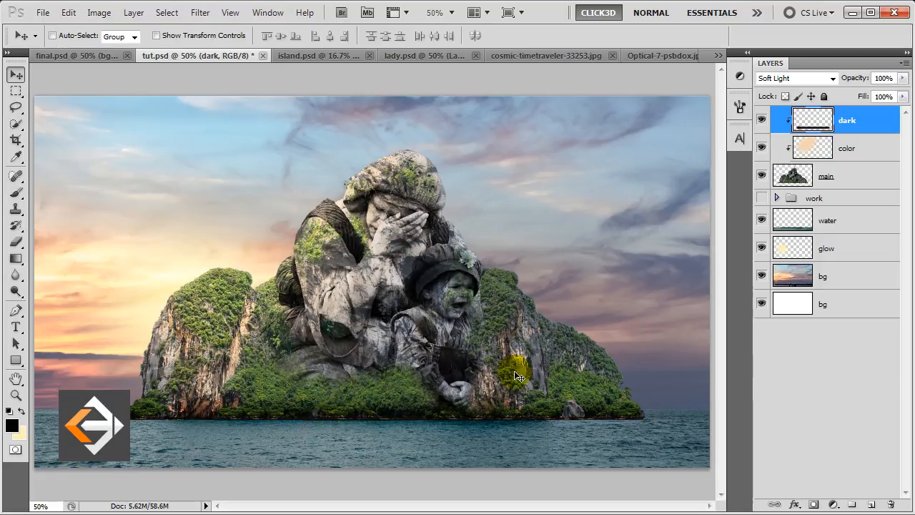
- Lower the dark layer's opacity to 78% and the color layer's opacity to 75%
{"action": "left_click_drag", "start_coordinate": [902, 78], "coordinate": [880, 99]}
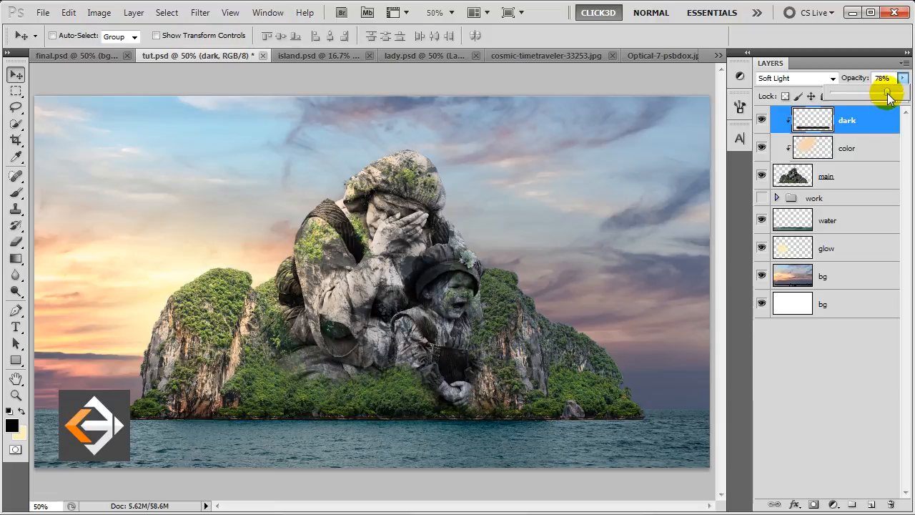
{"action": "left_click", "coordinate": [867, 148]}
{"action": "left_click_drag", "start_coordinate": [903, 78], "coordinate": [890, 96]}
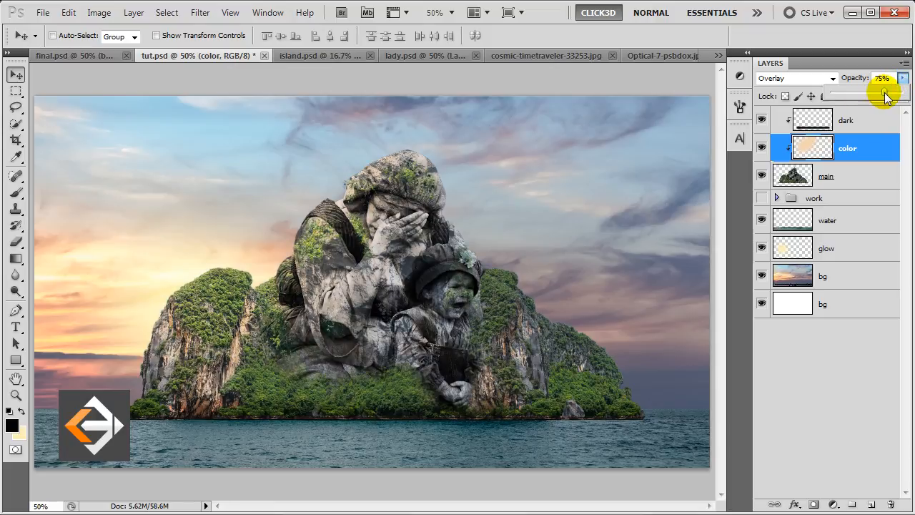
- Add a new layer named "dark 1" above the dark layer
{"action": "left_click", "coordinate": [874, 127]}
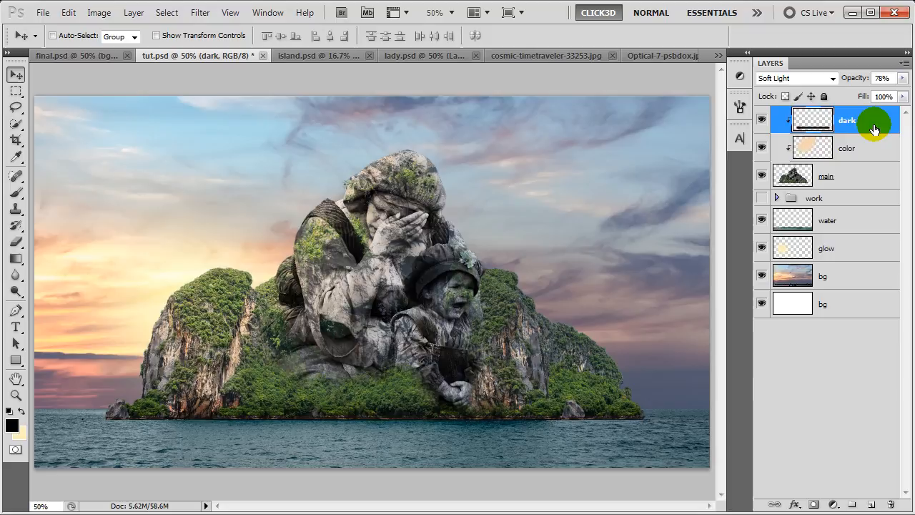
{"action": "left_click", "coordinate": [870, 505]}
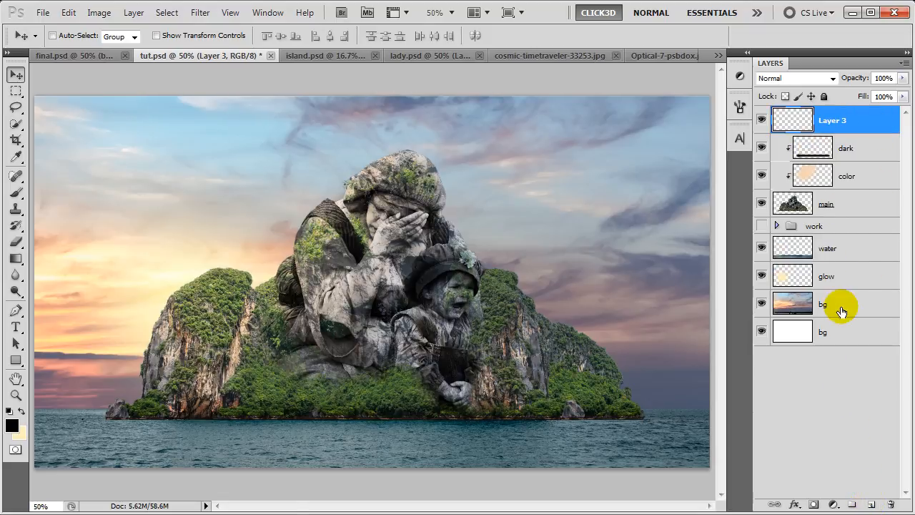
{"action": "double_click", "coordinate": [833, 120]}
{"action": "type", "text": "dark 1"}
{"action": "key", "text": "Return"}
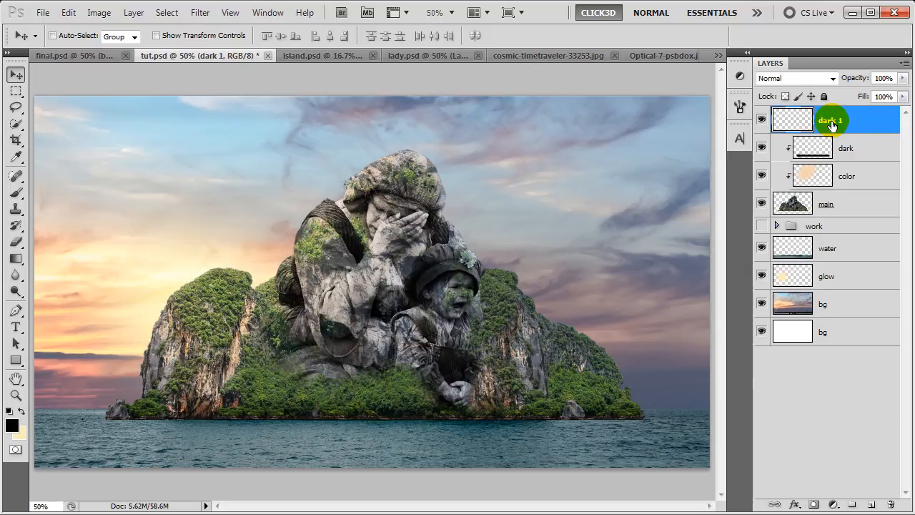
- Clip the dark 1 layer to the main layer and dab black over the island's right end with a 900 px brush
{"action": "right_click", "coordinate": [832, 125]}
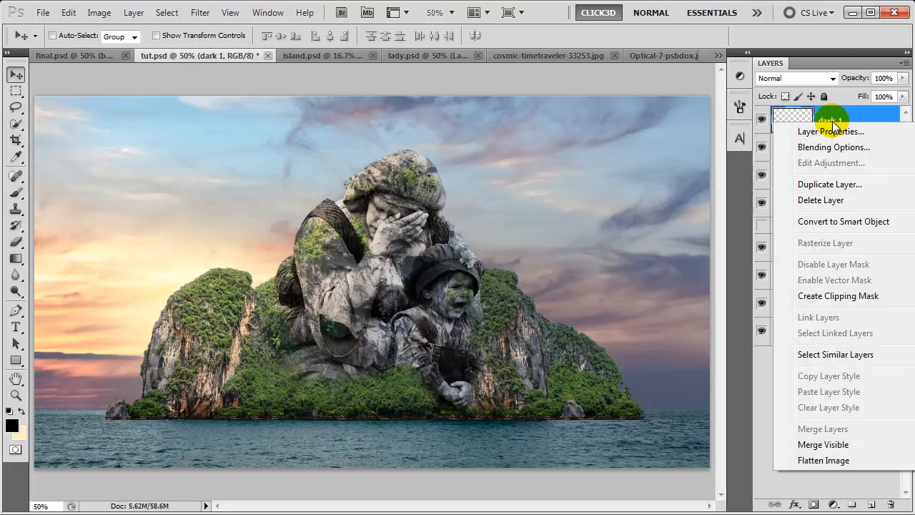
{"action": "left_click", "coordinate": [824, 296]}
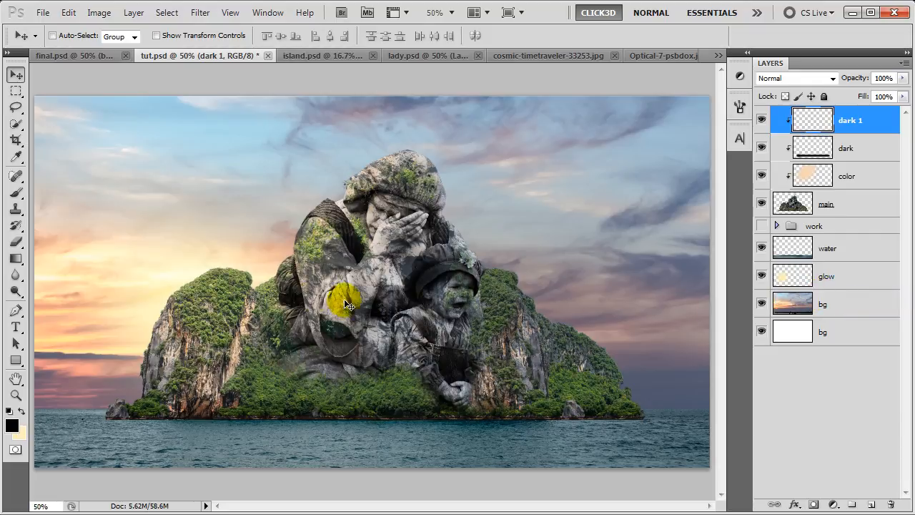
{"action": "left_click", "coordinate": [24, 193]}
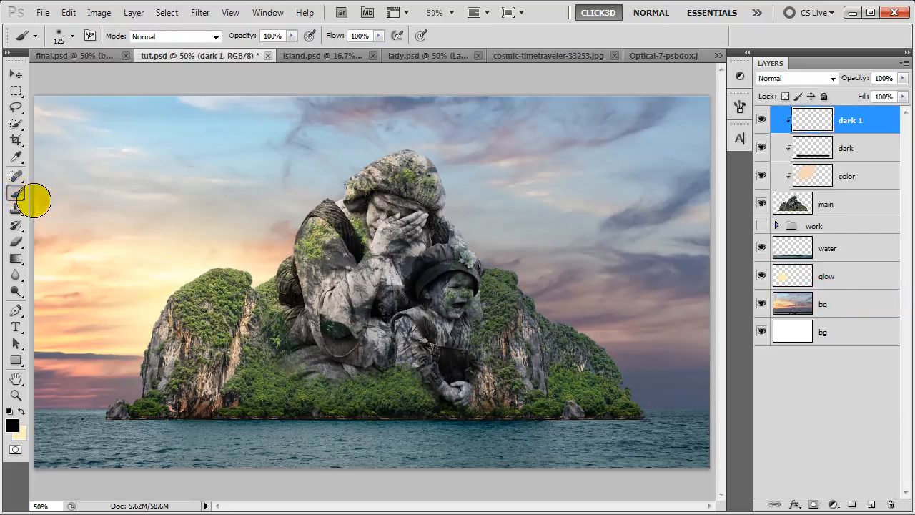
{"action": "key", "text": "bracketright"}
{"action": "key", "text": "bracketright"}
{"action": "key", "text": "bracketright"}
{"action": "key", "text": "bracketright"}
{"action": "key", "text": "bracketright"}
{"action": "key", "text": "bracketright"}
{"action": "key", "text": "bracketright"}
{"action": "key", "text": "bracketright"}
{"action": "key", "text": "bracketright"}
{"action": "key", "text": "bracketright"}
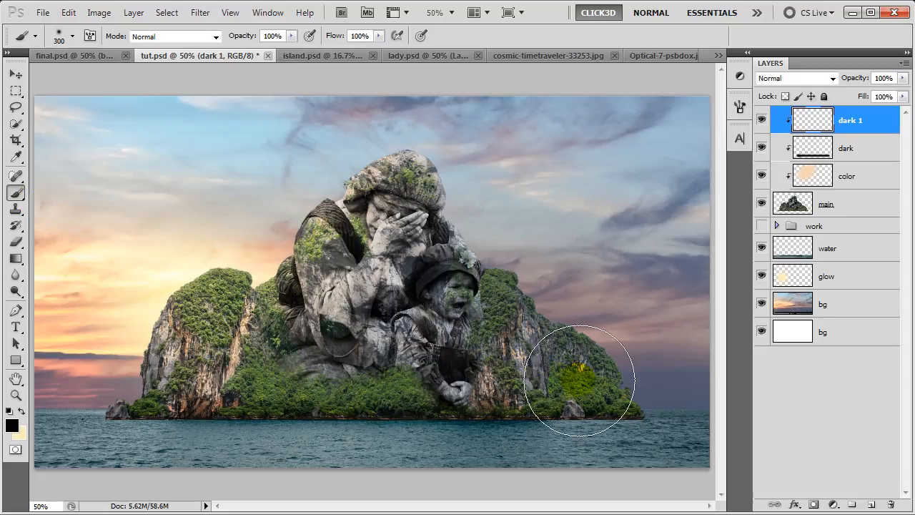
{"action": "key", "text": "bracketright"}
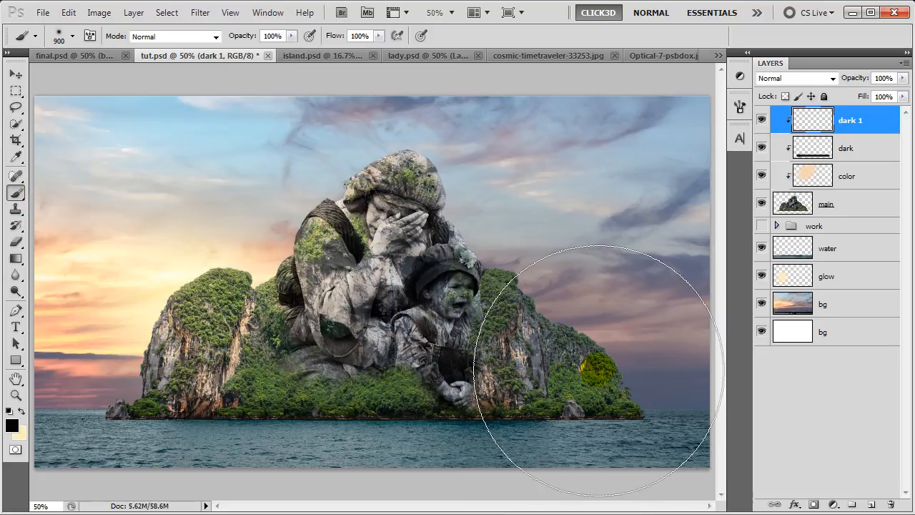
{"action": "left_click", "coordinate": [603, 372]}
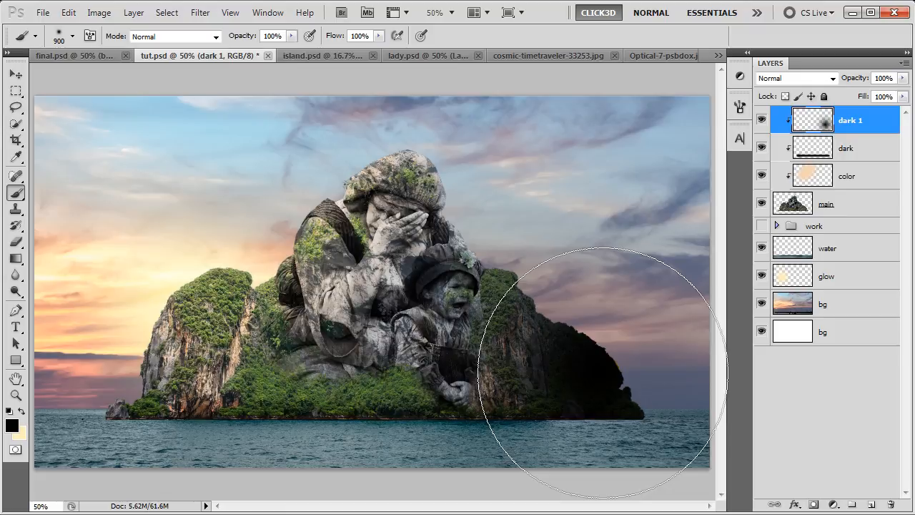
{"action": "key", "text": "v"}
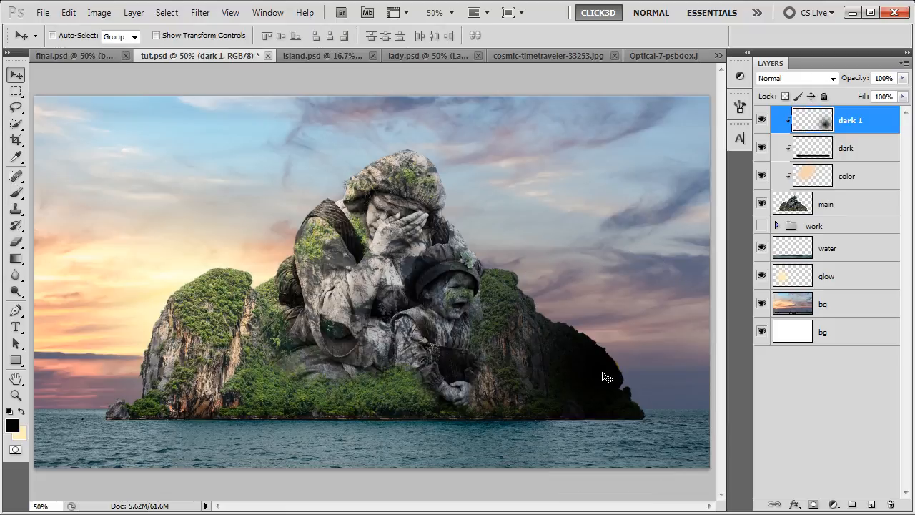
- Set the dark 1 layer to Soft Light and lower its opacity to 67%
{"action": "left_click", "coordinate": [796, 79]}
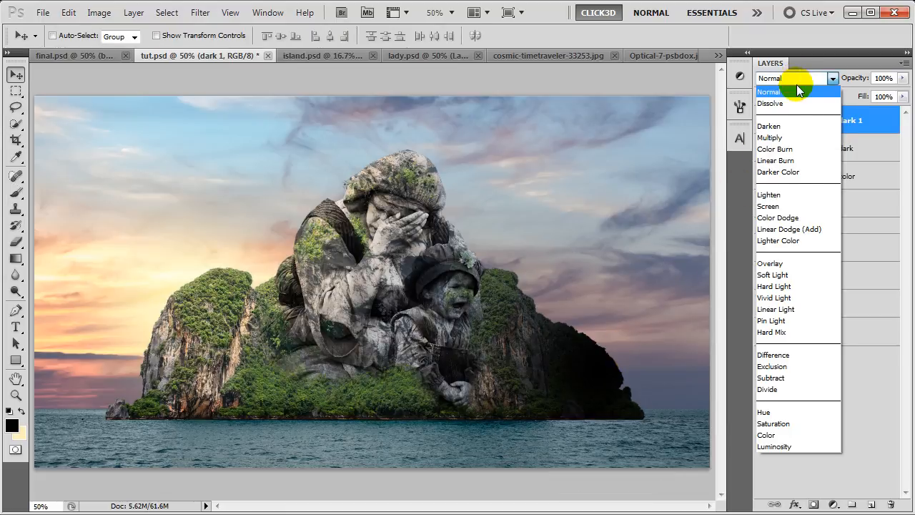
{"action": "left_click", "coordinate": [790, 275]}
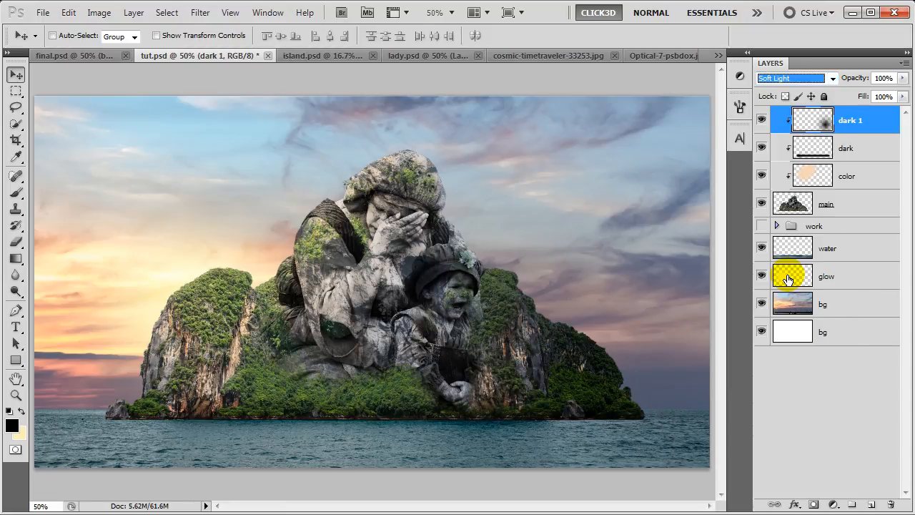
{"action": "left_click", "coordinate": [903, 78]}
{"action": "left_click_drag", "start_coordinate": [890, 96], "coordinate": [879, 99]}
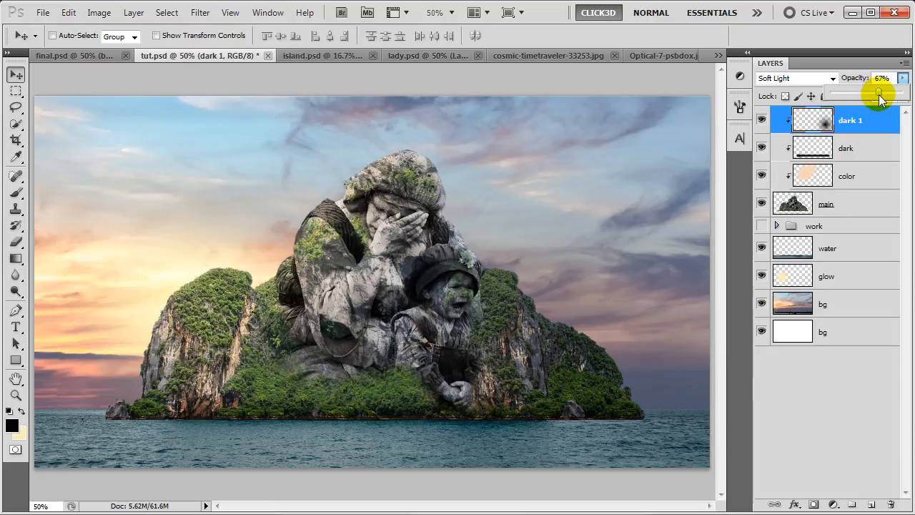
{"action": "left_click", "coordinate": [876, 126]}
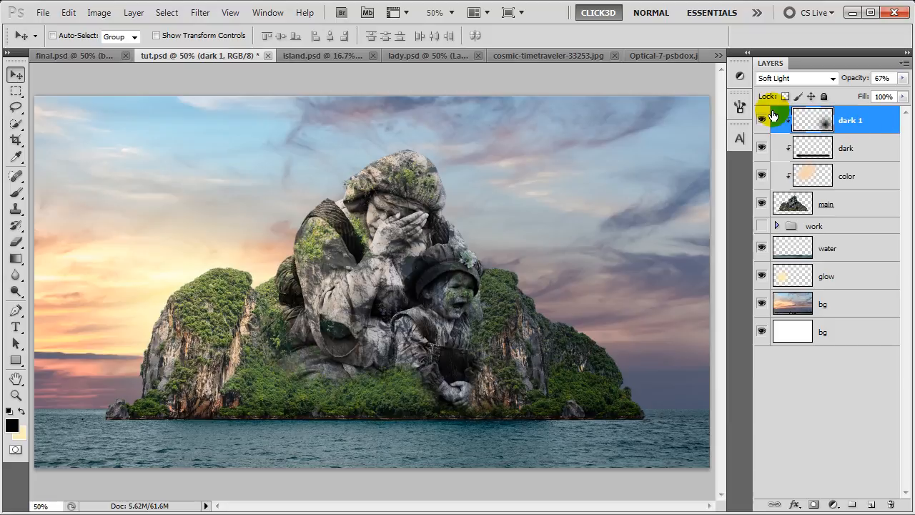
- Bring the lens flare from Optical-7-psbdox.jpg into tut.psd as the top layer and release its clipping mask
{"action": "left_click", "coordinate": [673, 57]}
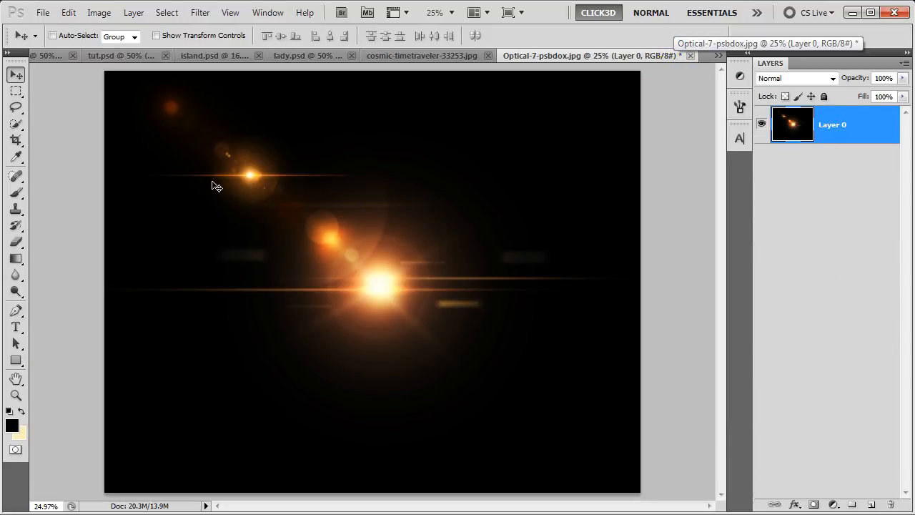
{"action": "left_click_drag", "start_coordinate": [212, 184], "coordinate": [245, 261]}
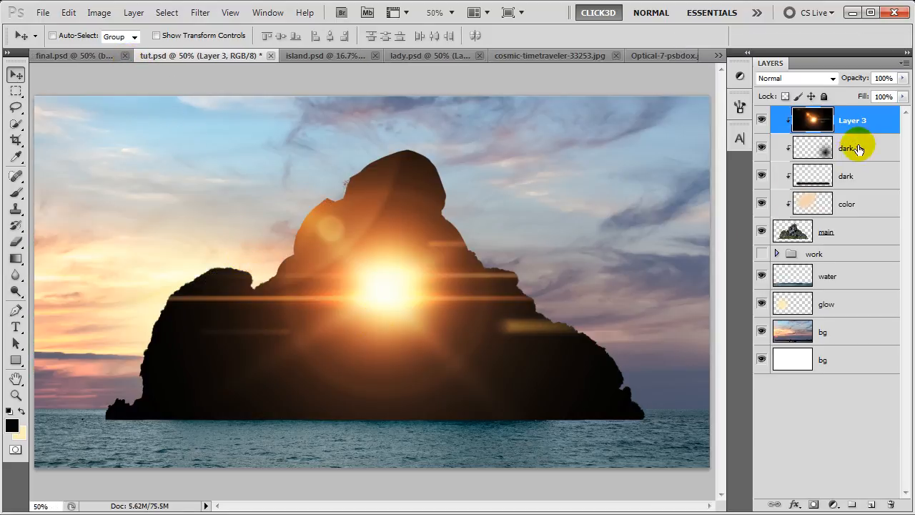
{"action": "right_click", "coordinate": [849, 122]}
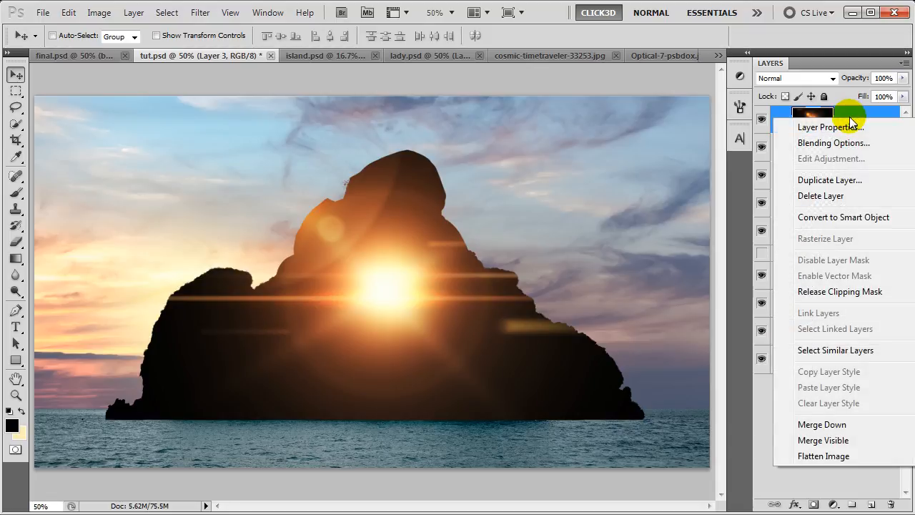
{"action": "left_click", "coordinate": [820, 292]}
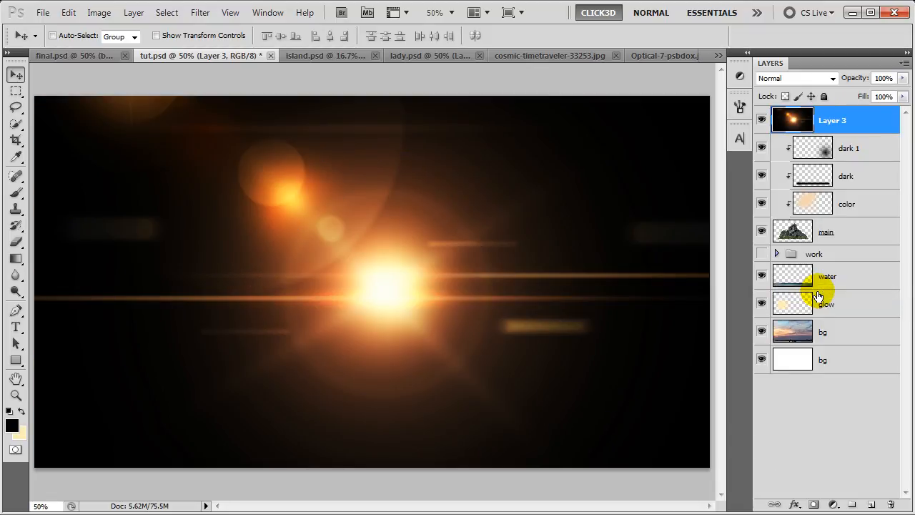
- Set the lens flare layer to Screen and move its bright center to the island's left edge, over the sunset glow
{"action": "left_click_drag", "start_coordinate": [384, 299], "coordinate": [214, 298]}
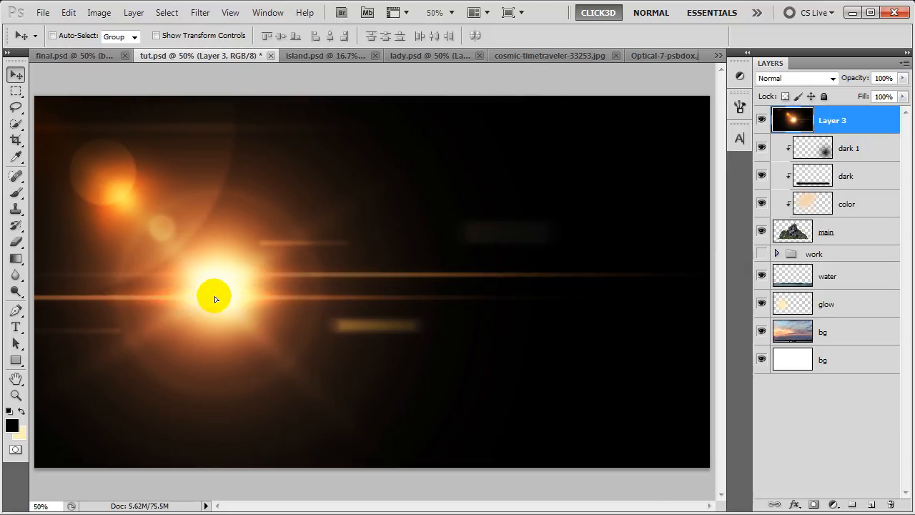
{"action": "left_click", "coordinate": [800, 79]}
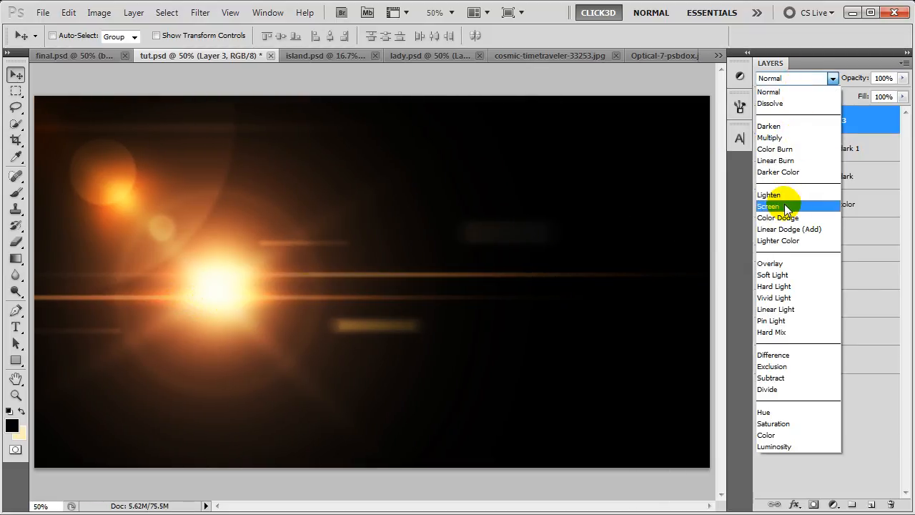
{"action": "left_click", "coordinate": [784, 205]}
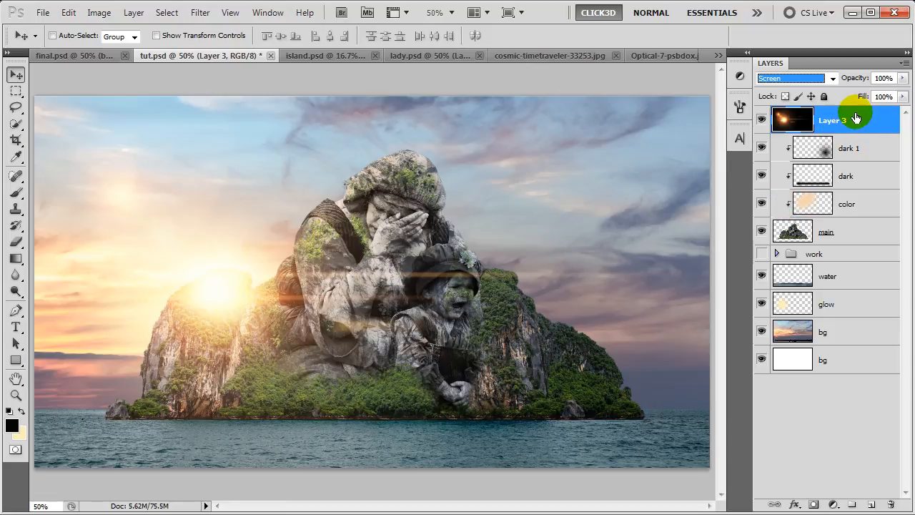
{"action": "left_click_drag", "start_coordinate": [214, 296], "coordinate": [165, 321]}
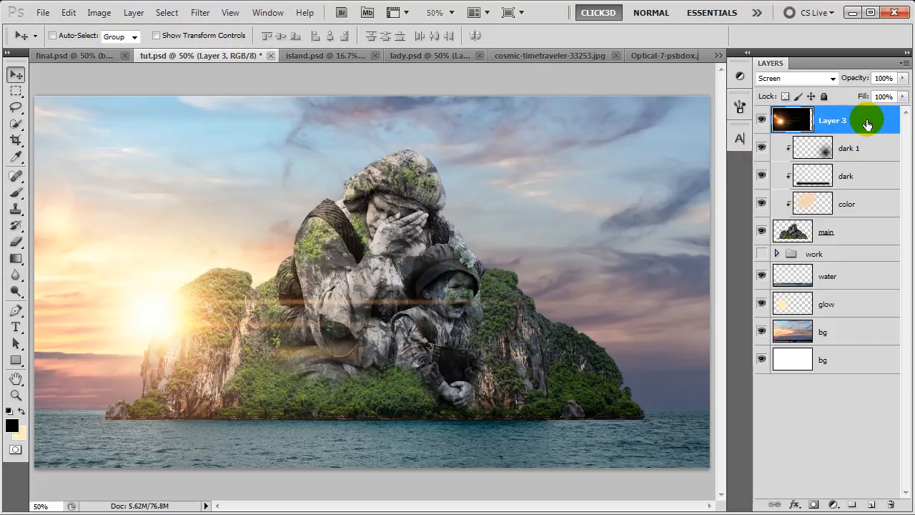
- Stamp all visible layers into a new top layer and set its blend mode to Linear Light
{"action": "key", "text": "ctrl+alt+shift+e"}
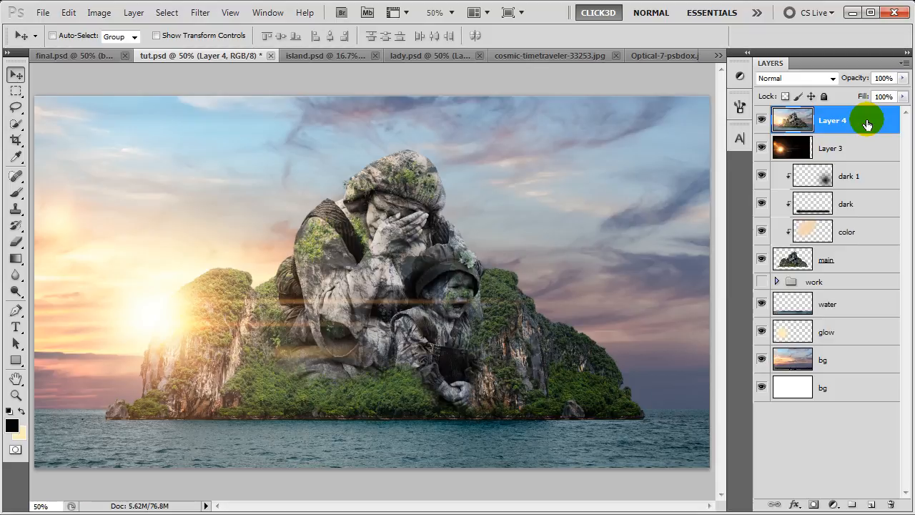
{"action": "left_click", "coordinate": [801, 78]}
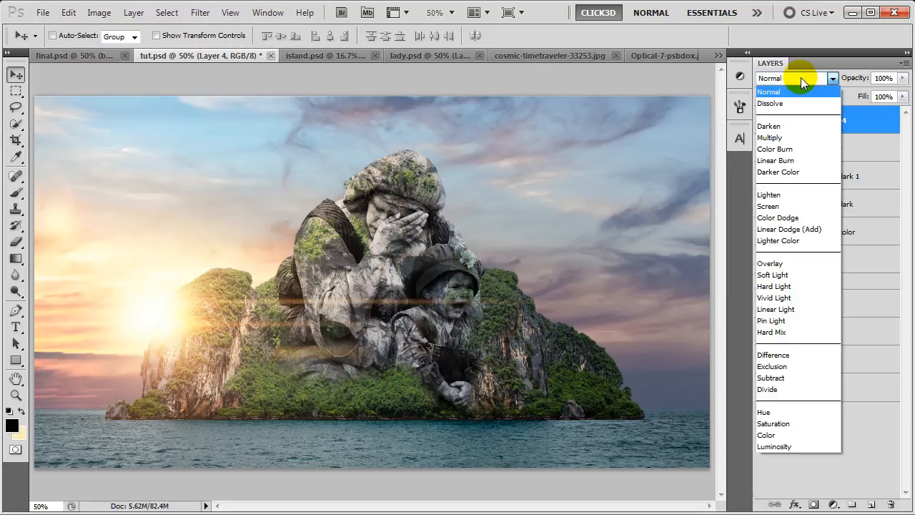
{"action": "left_click", "coordinate": [807, 308]}
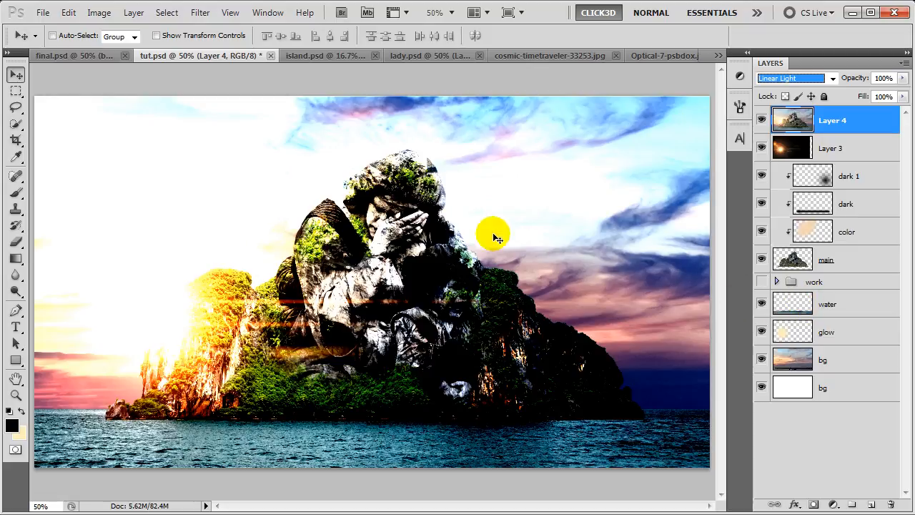
- Sharpen the image by applying a High Pass filter with a 0.8 pixel radius to the stamped layer
{"action": "left_click", "coordinate": [201, 13]}
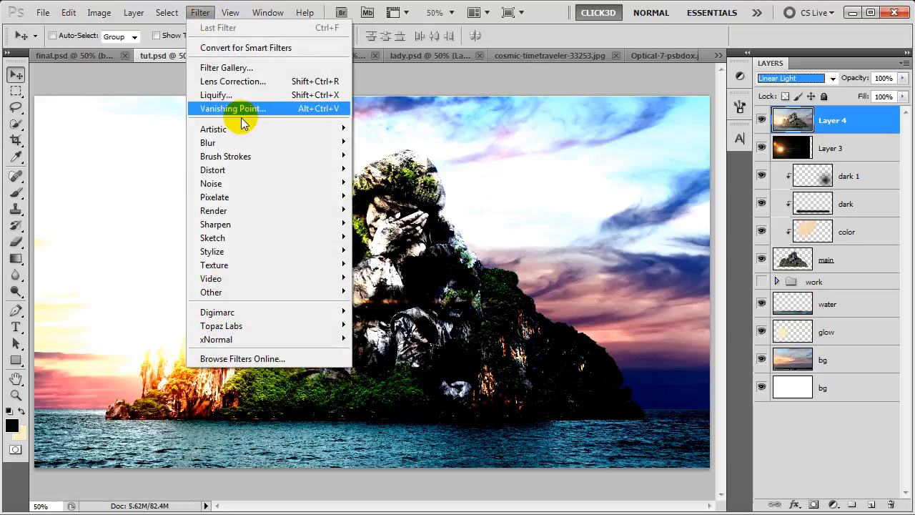
{"action": "mouse_move", "coordinate": [333, 292]}
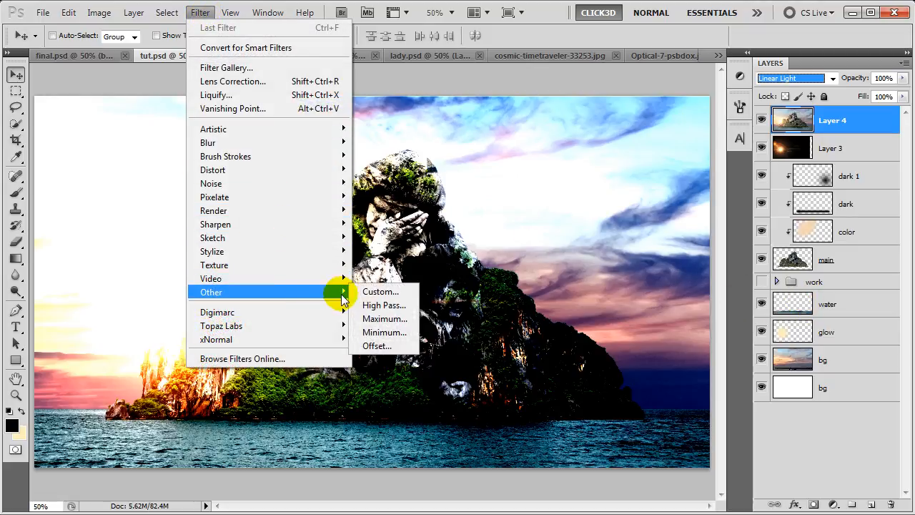
{"action": "left_click", "coordinate": [390, 306]}
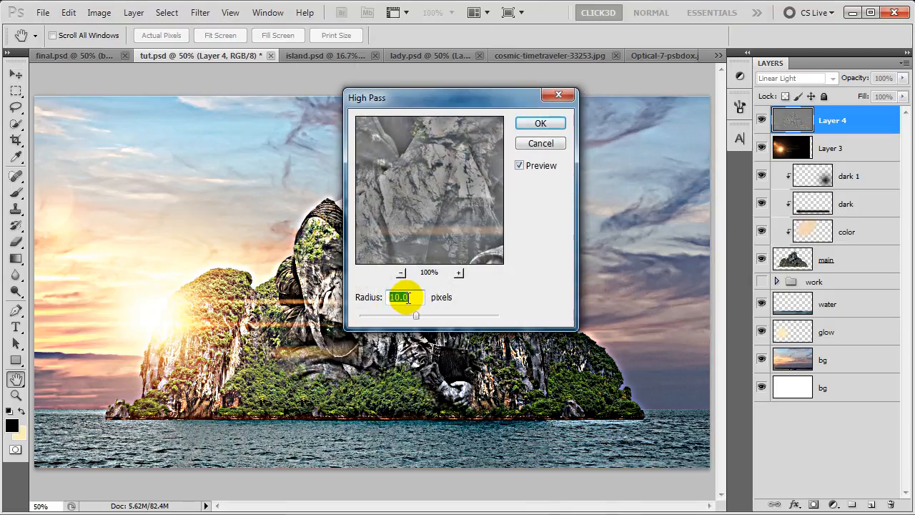
{"action": "type", "text": ".8"}
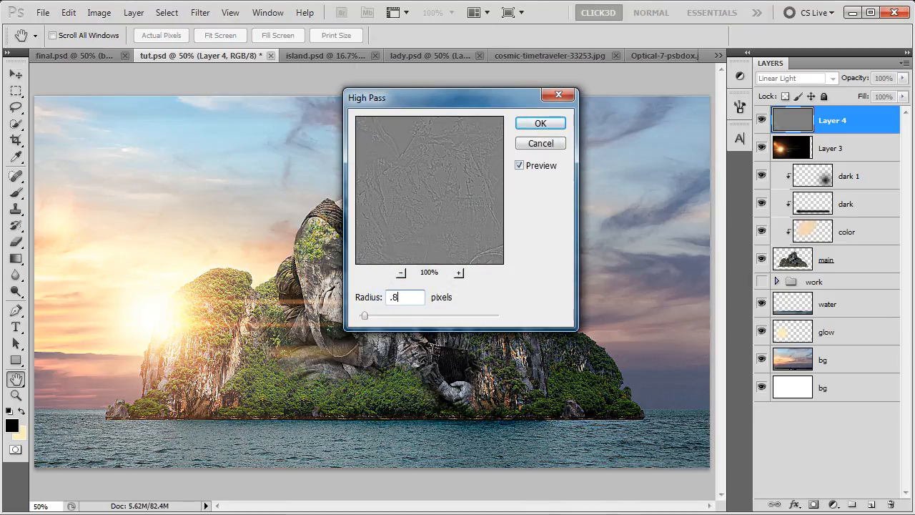
{"action": "left_click", "coordinate": [537, 124]}
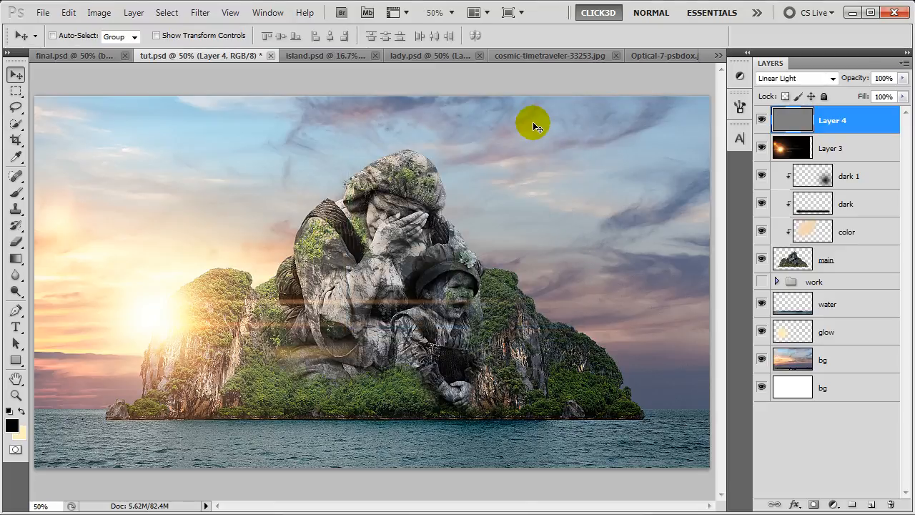